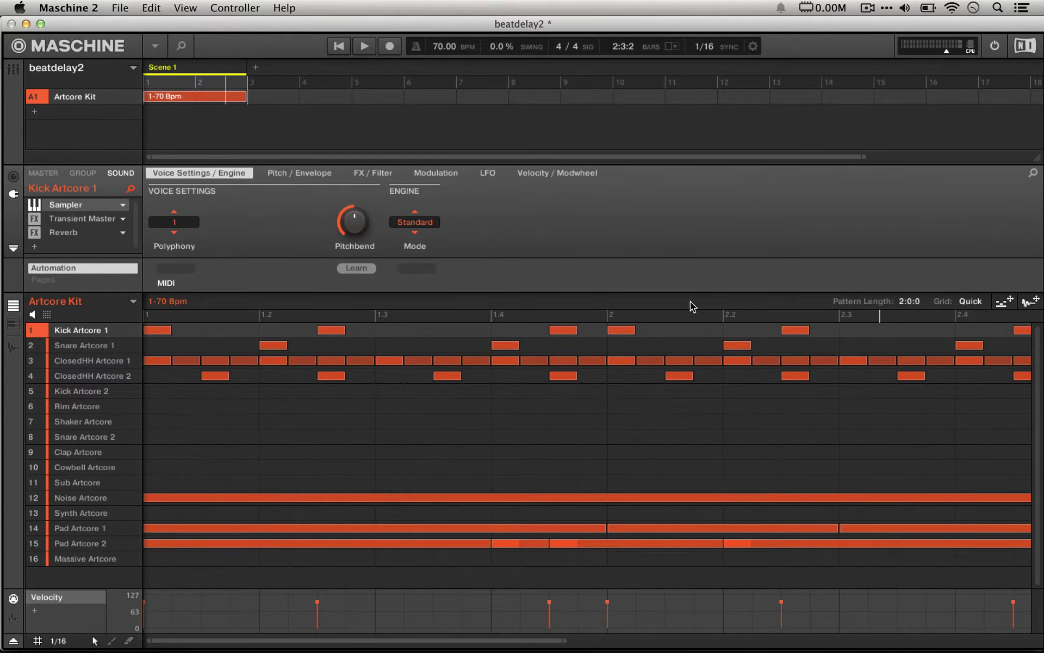
Open and then close the kit Library browser to return to the Artcore Kit group.
left_click(188, 44)
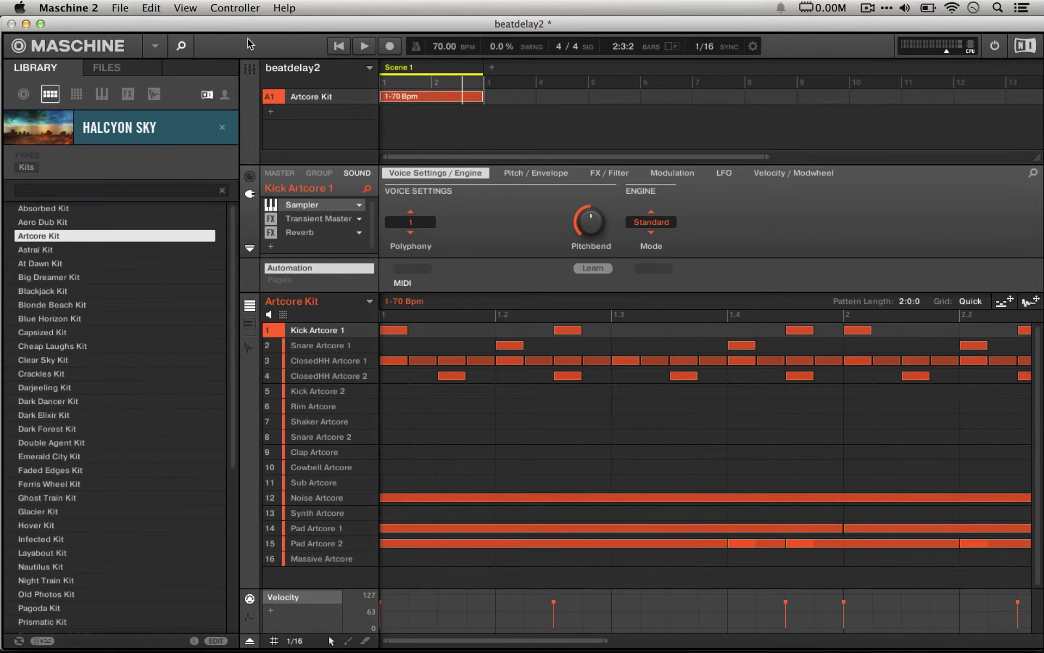
left_click(185, 48)
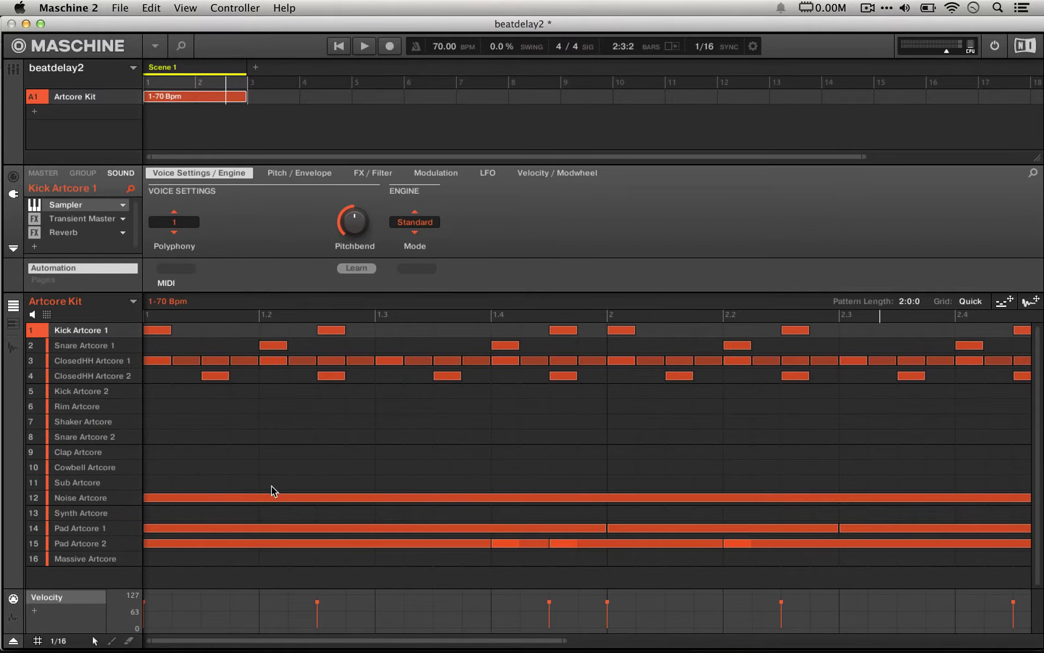
Toggle the mixer off again, then play the Artcore Kit pattern once and stop it.
key("super+m")
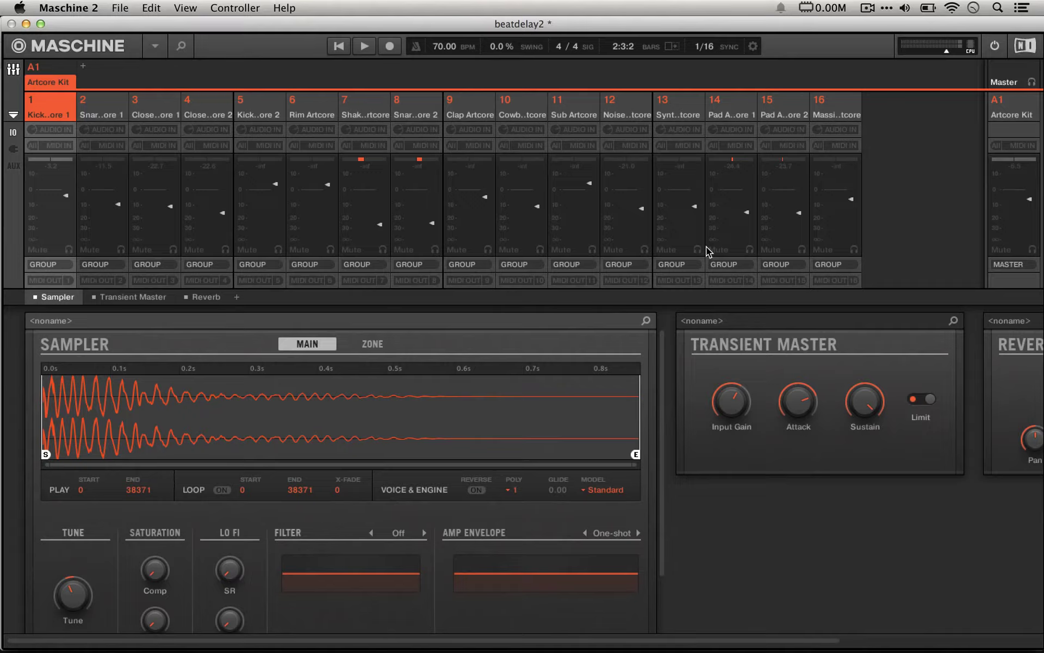
key("super+m")
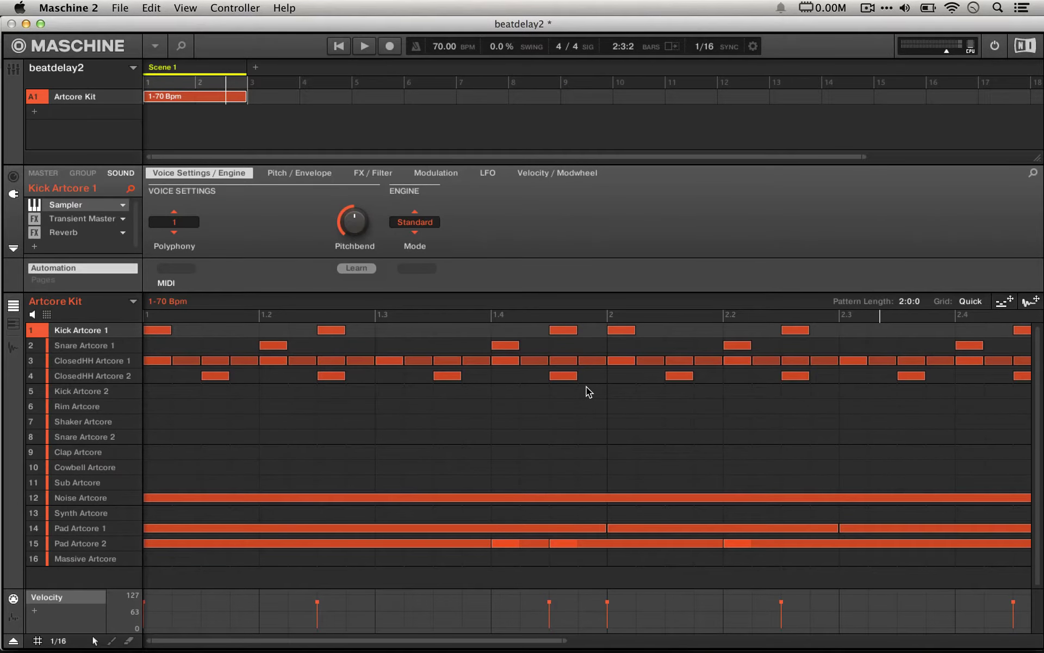
key("space")
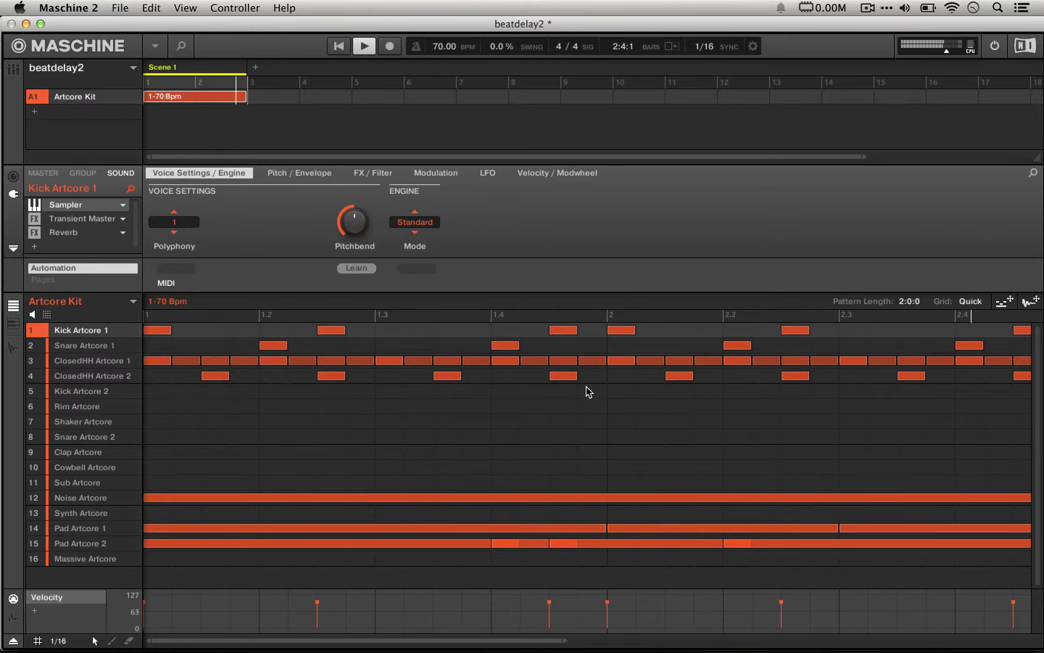
key("space")
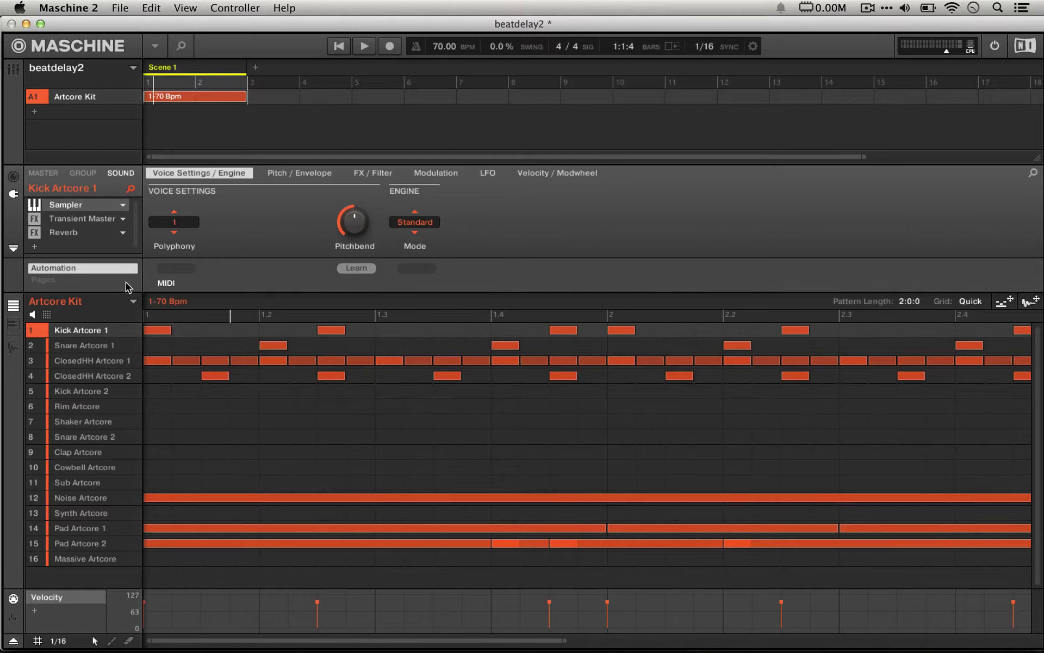
Inspect the snare, both closed hi-hats, Kick 2, Rim and Shaker sounds, plus the group's effects.
left_click(74, 345)
left_click(71, 361)
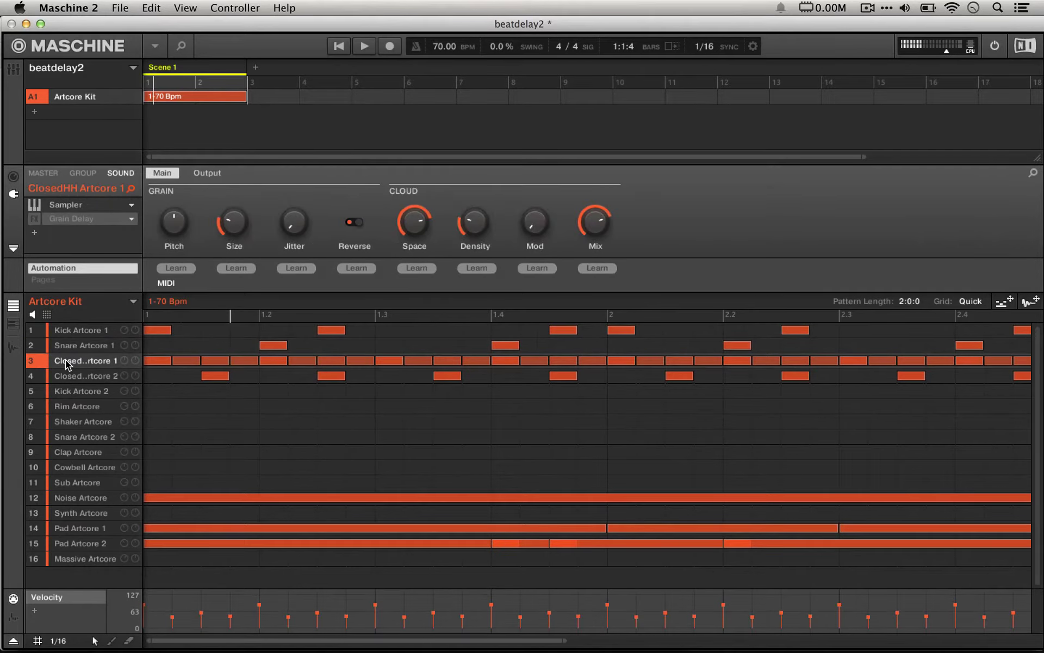
left_click(67, 375)
left_click(77, 392)
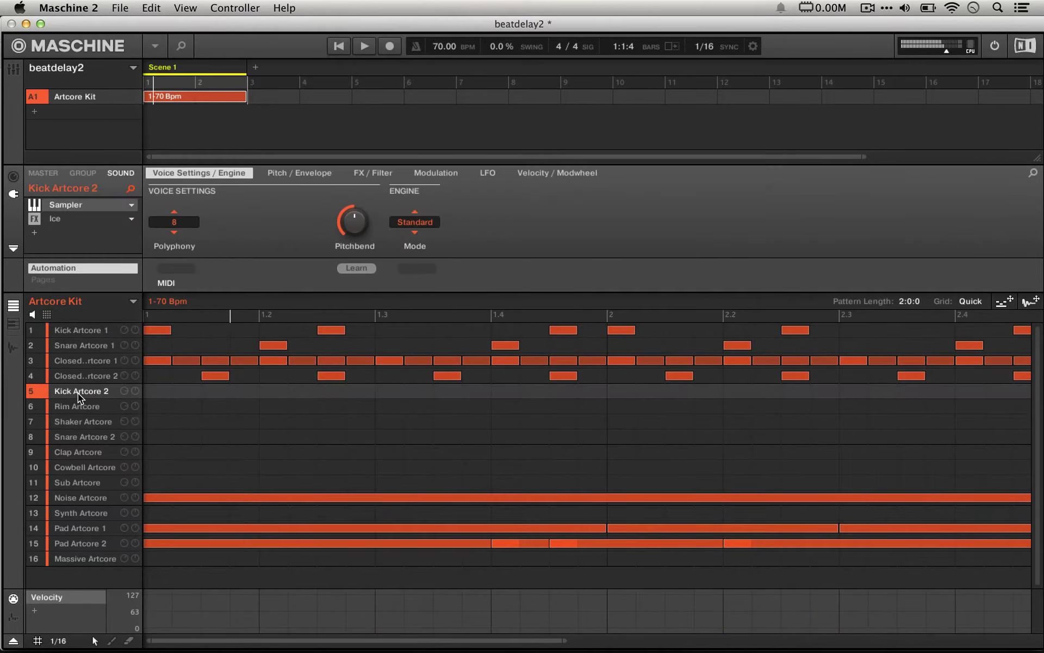
left_click(86, 407)
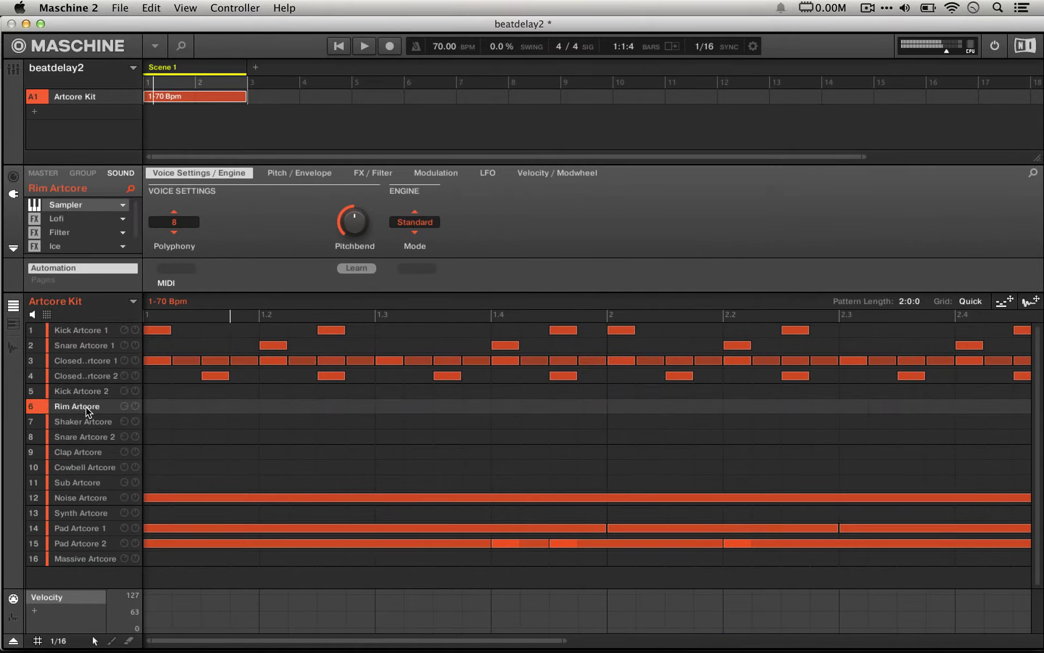
left_click(86, 415)
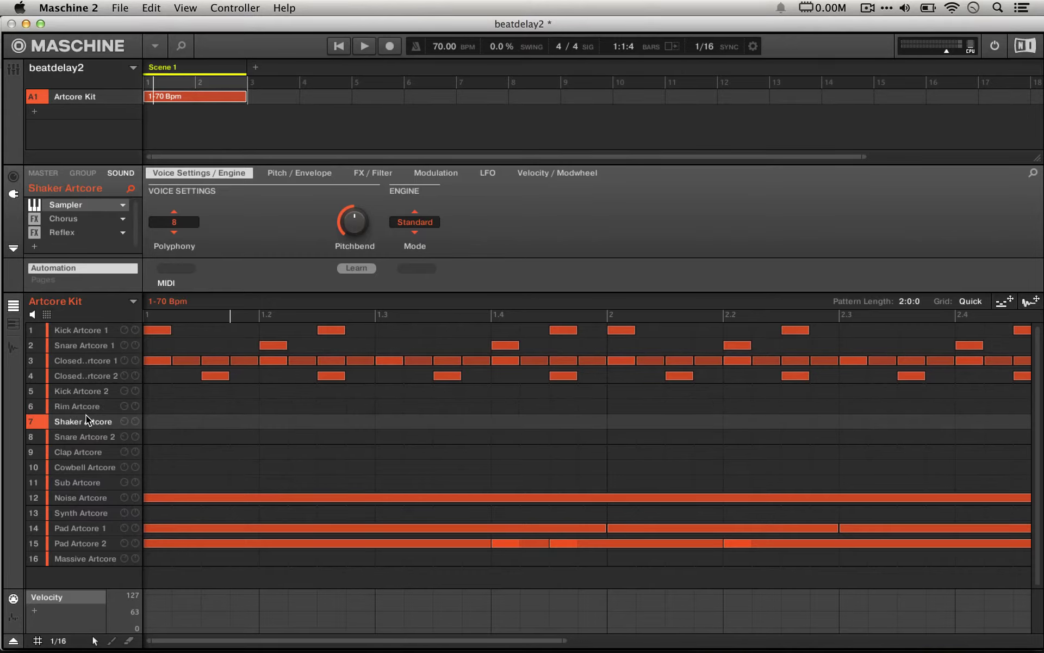
left_click(92, 173)
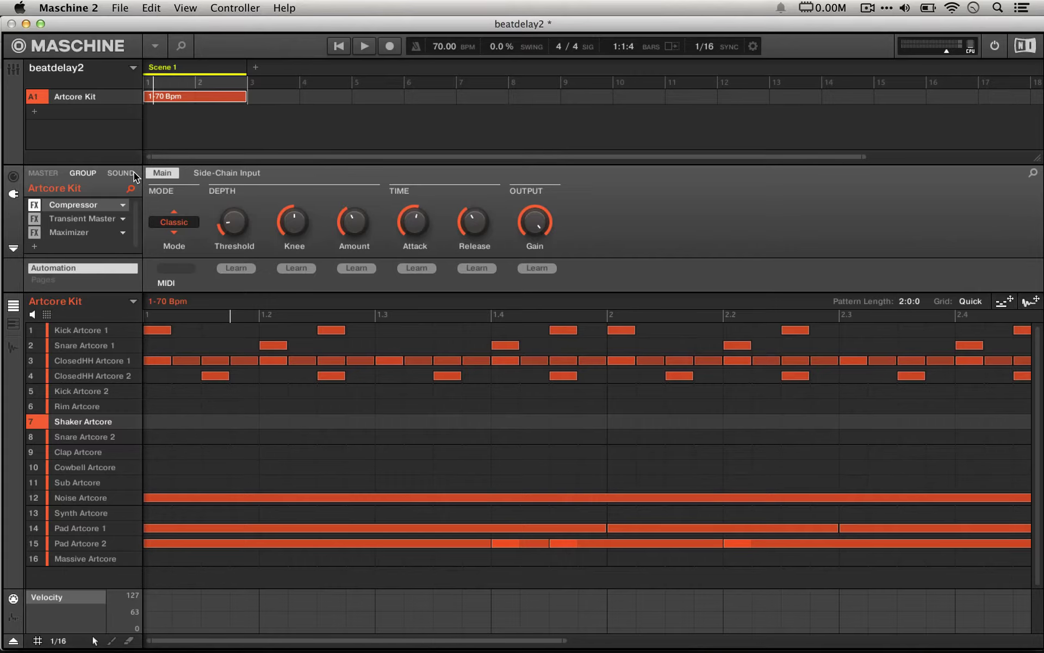
left_click(120, 173)
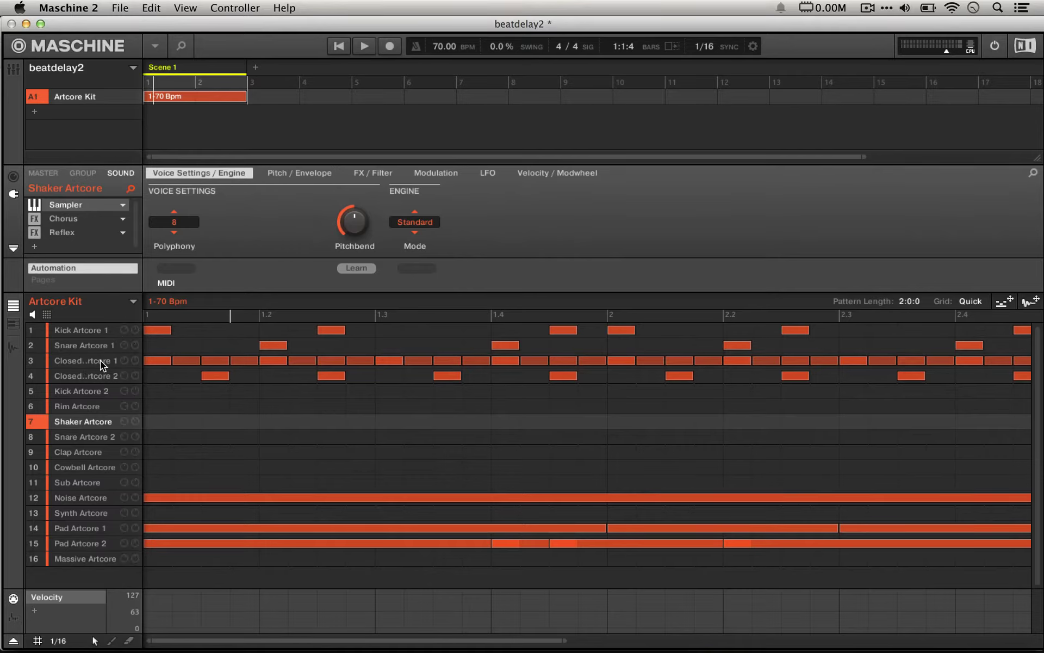
Mute the Noise Artcore, Pad Artcore 1 and Pad Artcore 2 sounds.
left_click(34, 497)
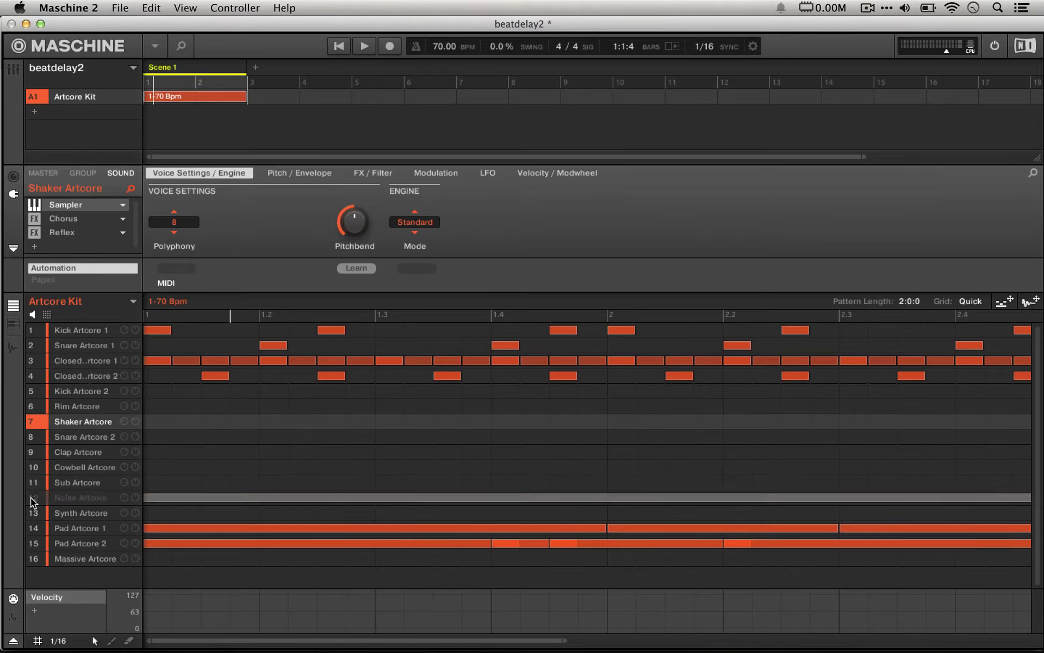
left_click(34, 529)
left_click(35, 543)
key("space")
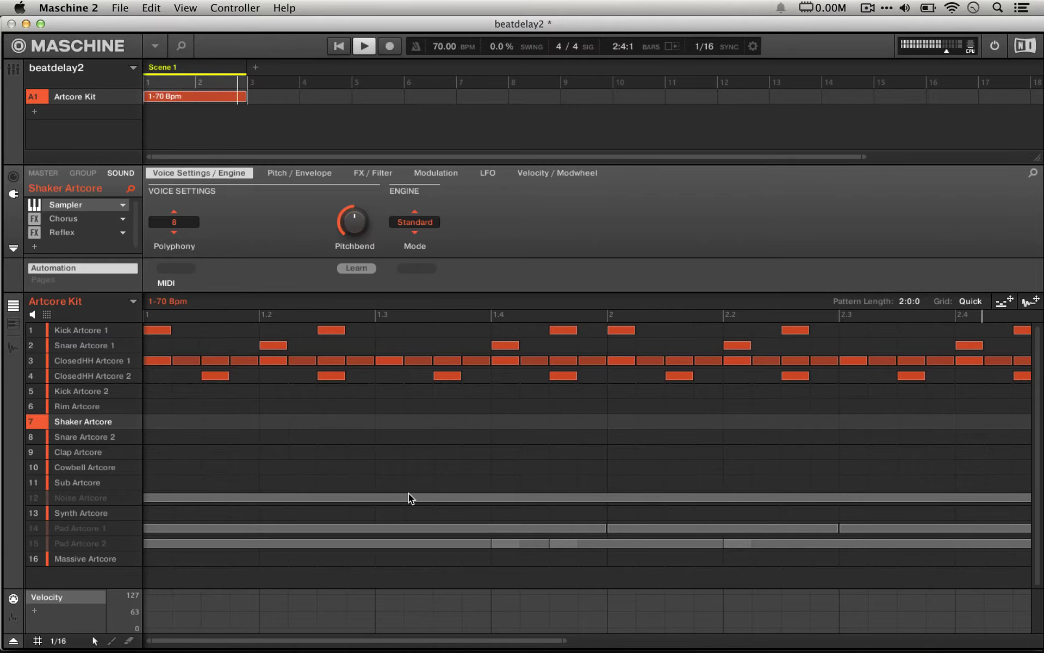
key("space")
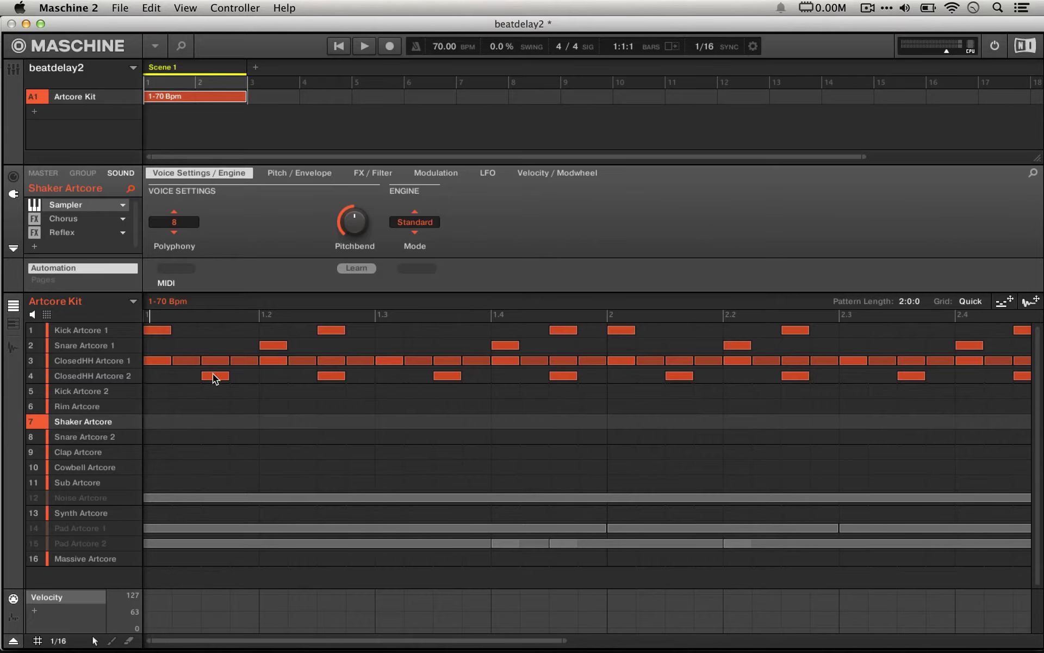
key("space")
Select ClosedHH Artcore 2 to show its Beat Delay parameters.
left_click(121, 377)
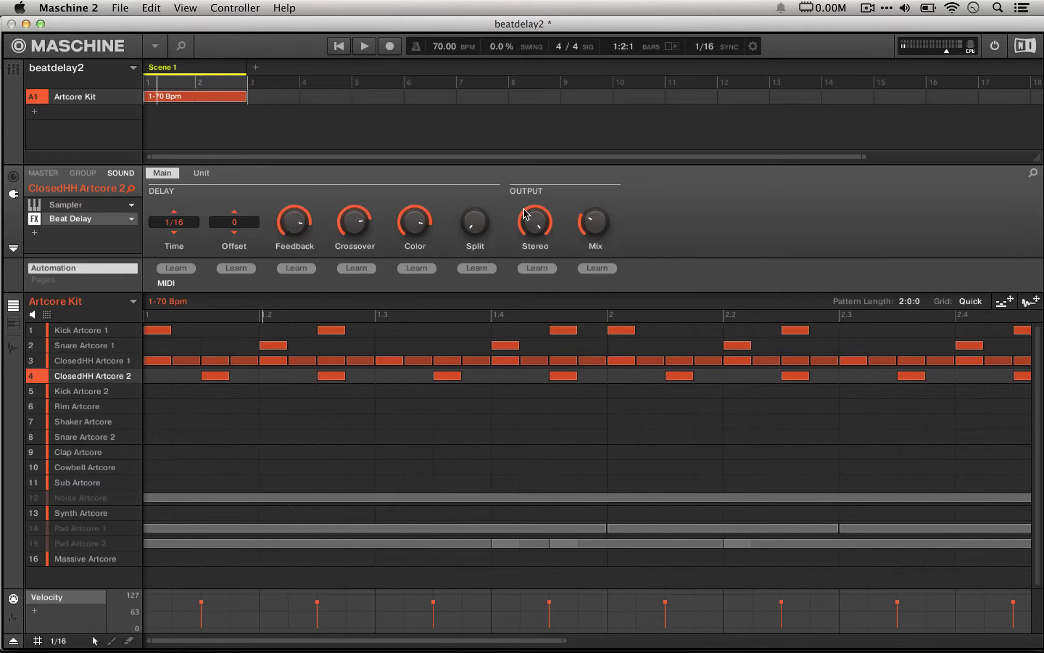
mouse_move(546, 220)
key("space")
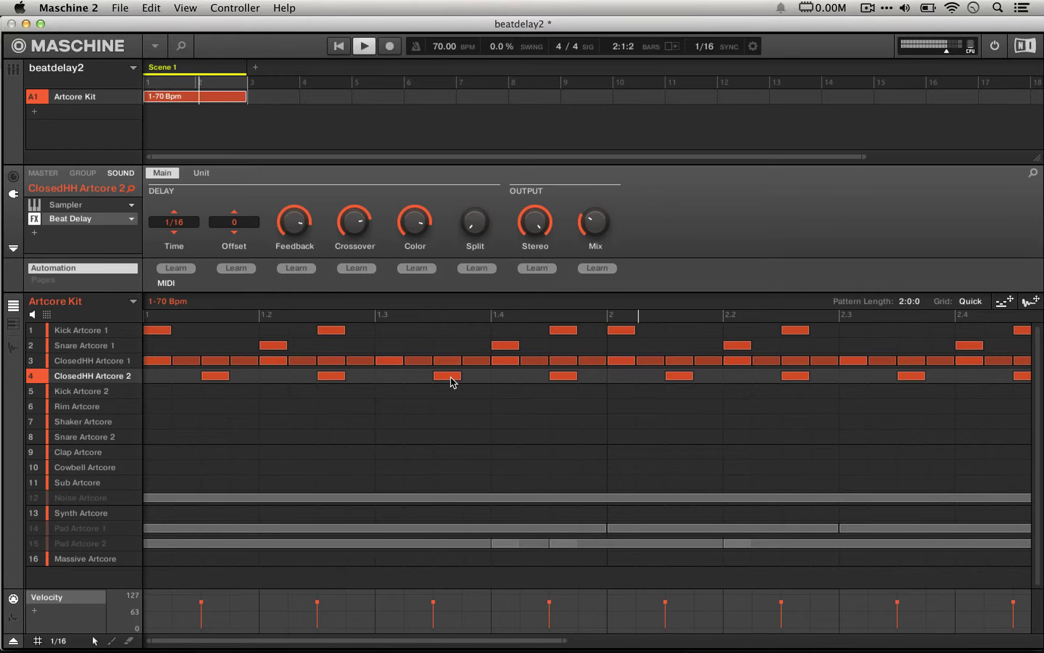
double_click(450, 377)
key("space")
left_click(450, 377)
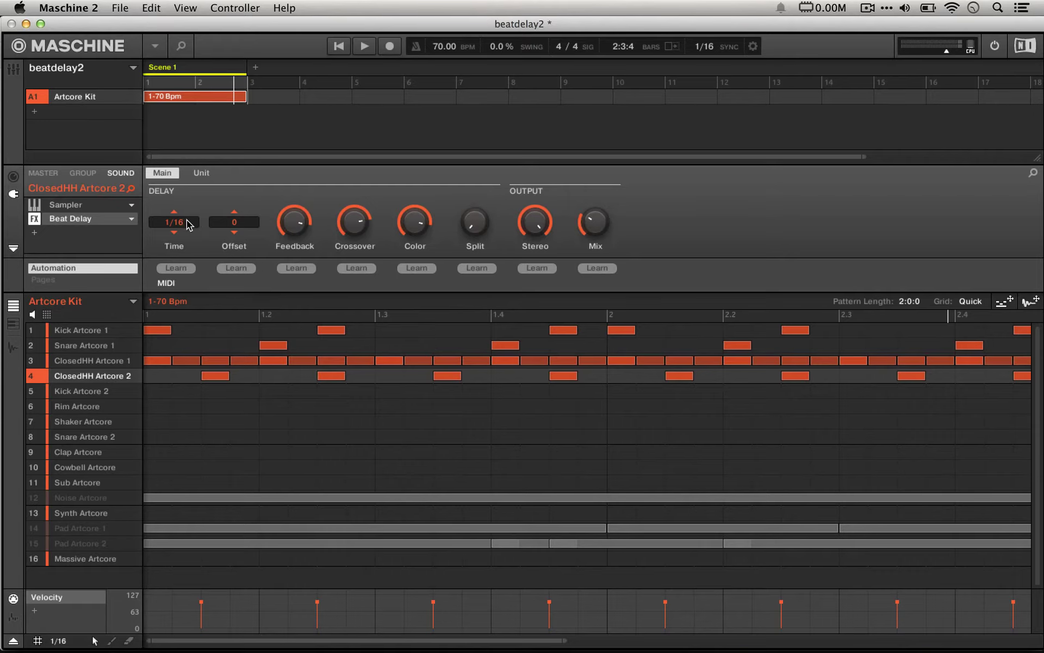
Assign the group's second macro slot to ClosedHH Artcore 2's Beat Delay > Main > Time.
left_click(81, 173)
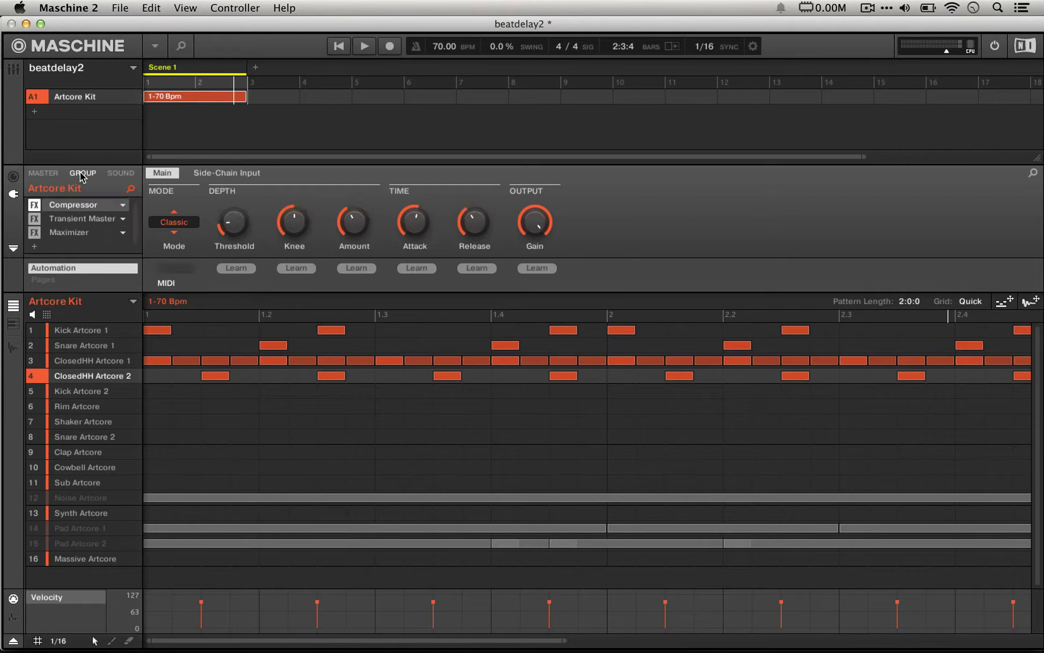
left_click(13, 176)
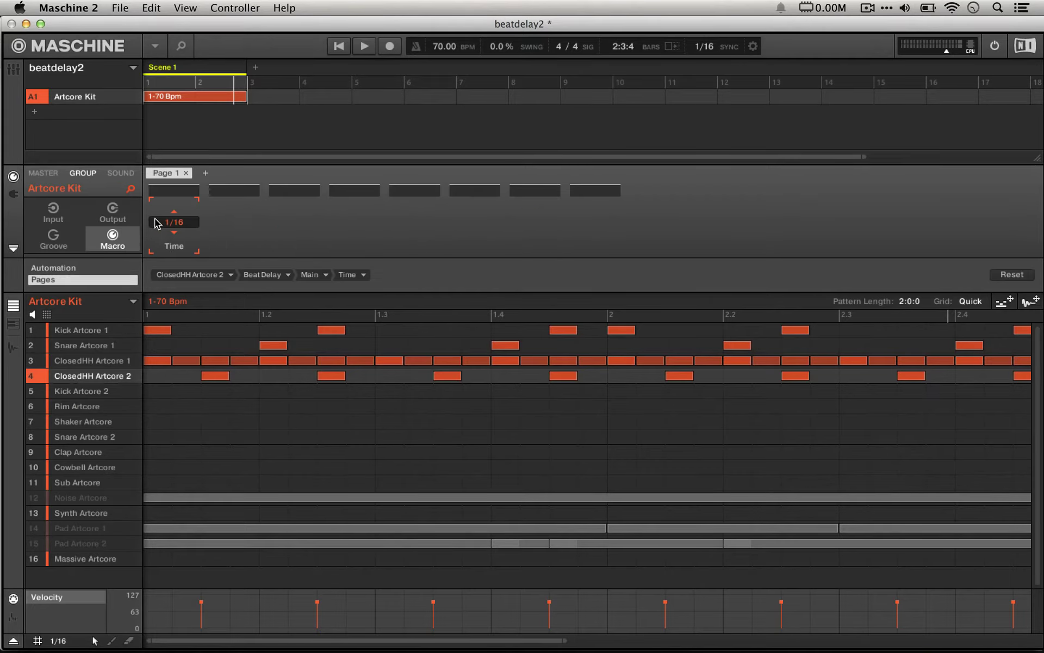
left_click(228, 222)
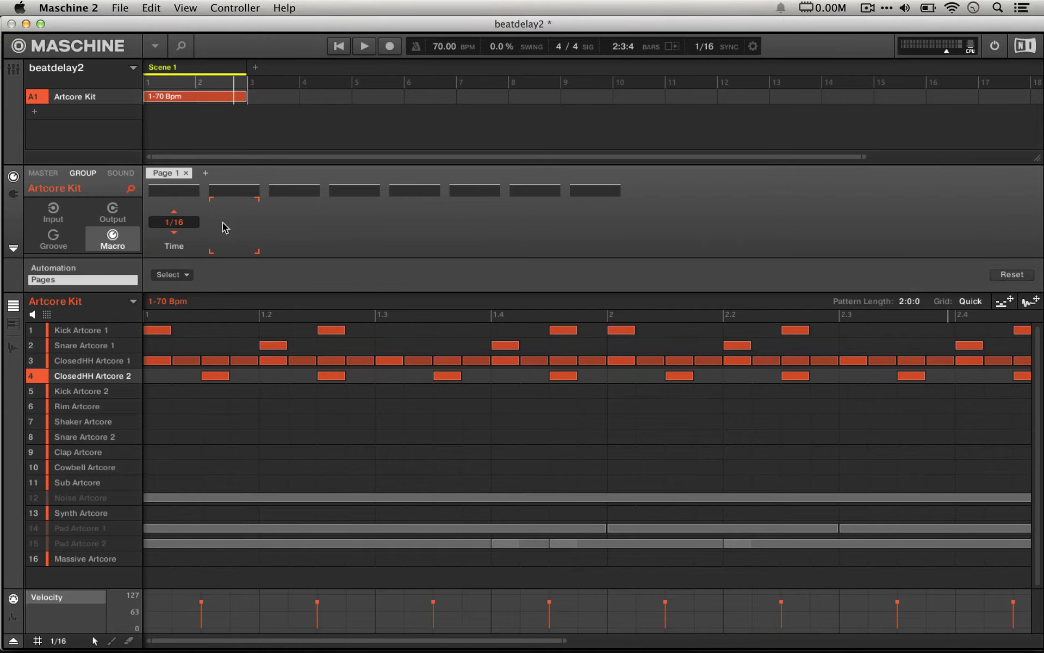
left_click(170, 276)
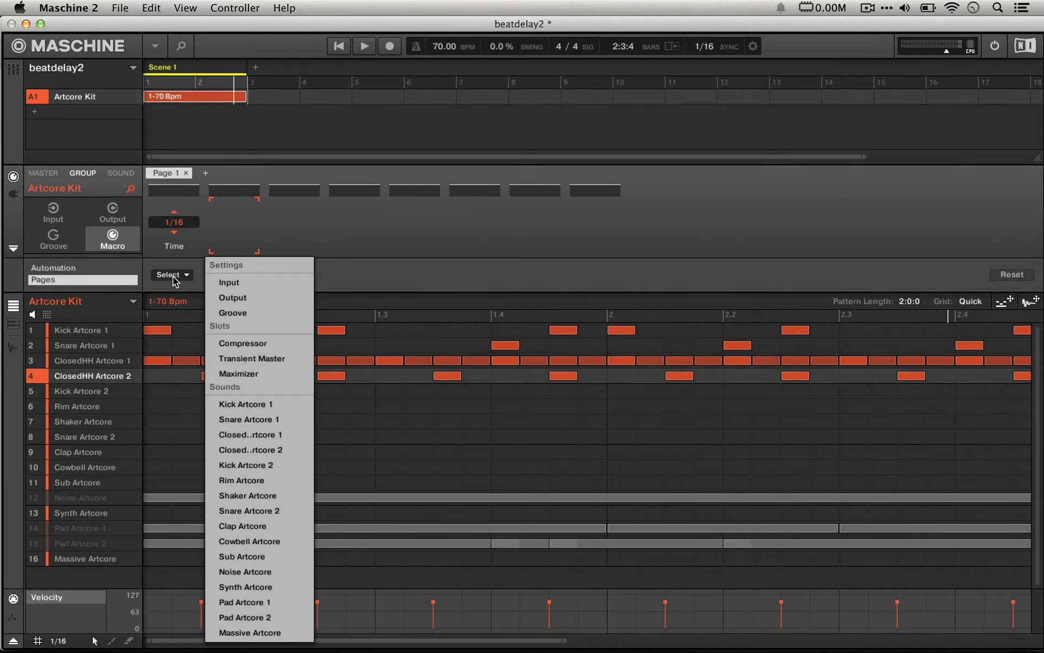
left_click(280, 450)
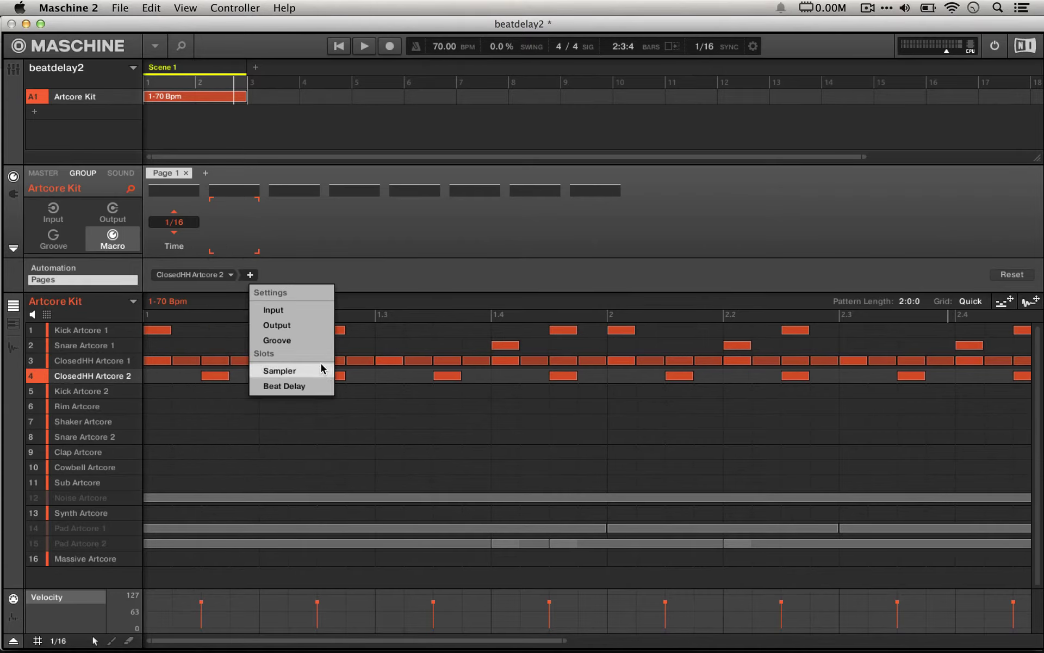
left_click(284, 386)
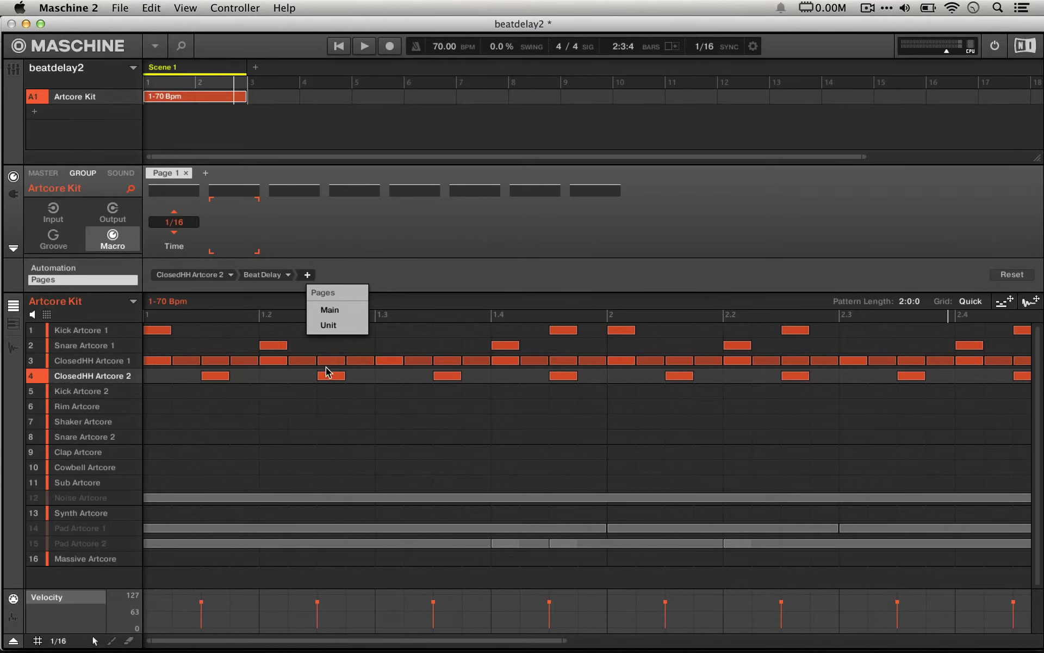
left_click(344, 310)
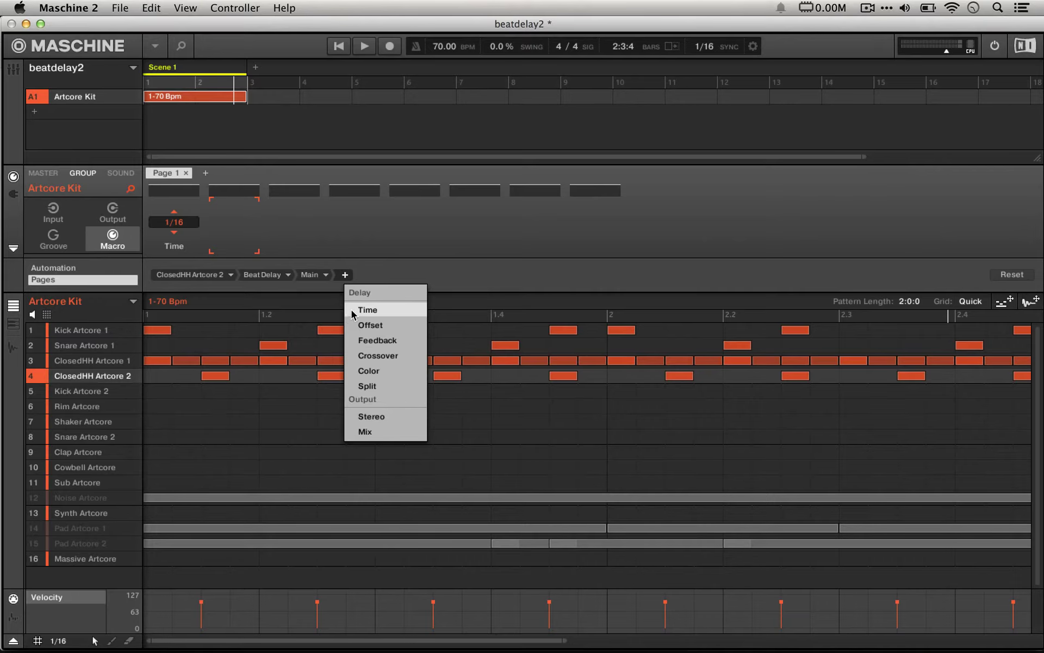
left_click(345, 310)
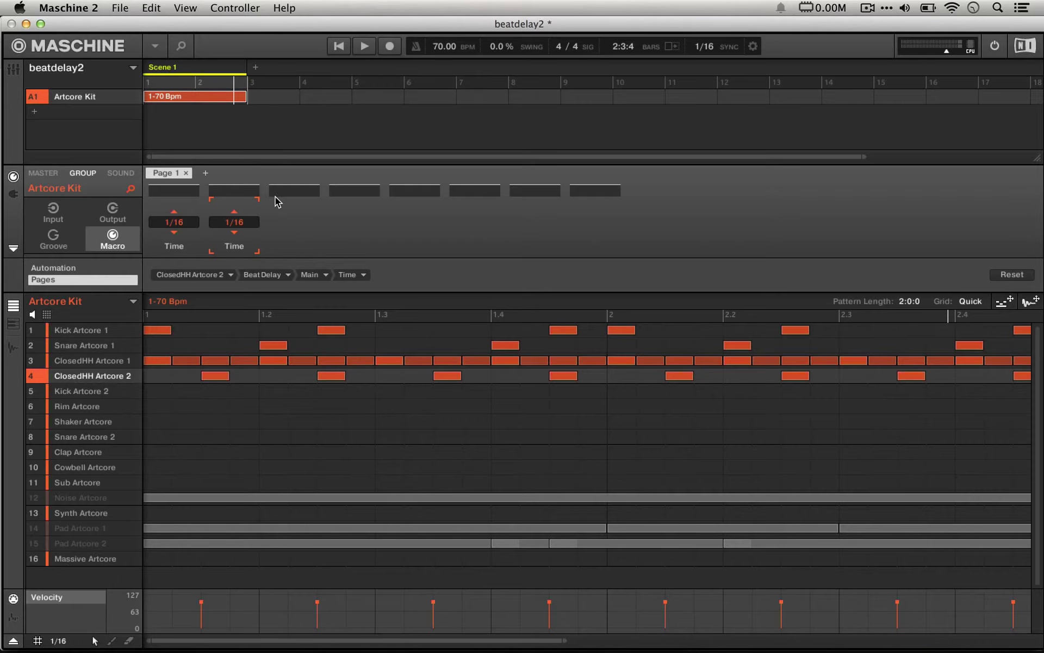
Audition the Time macro at 1/32 and 1/16 during playback, then leave it at 1/32.
left_click(368, 207)
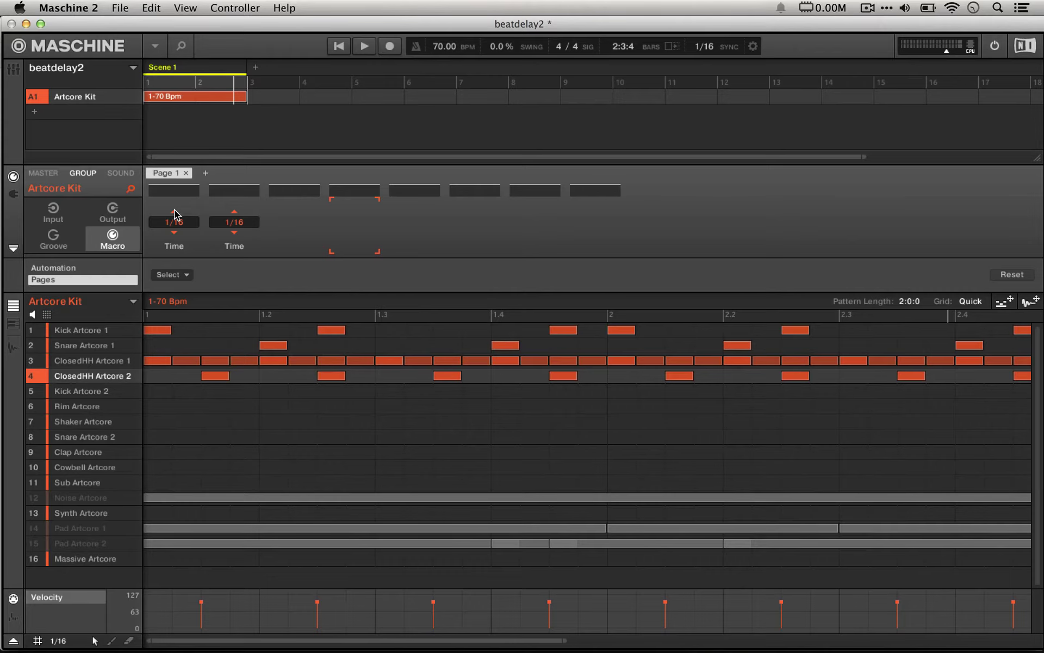
key("space")
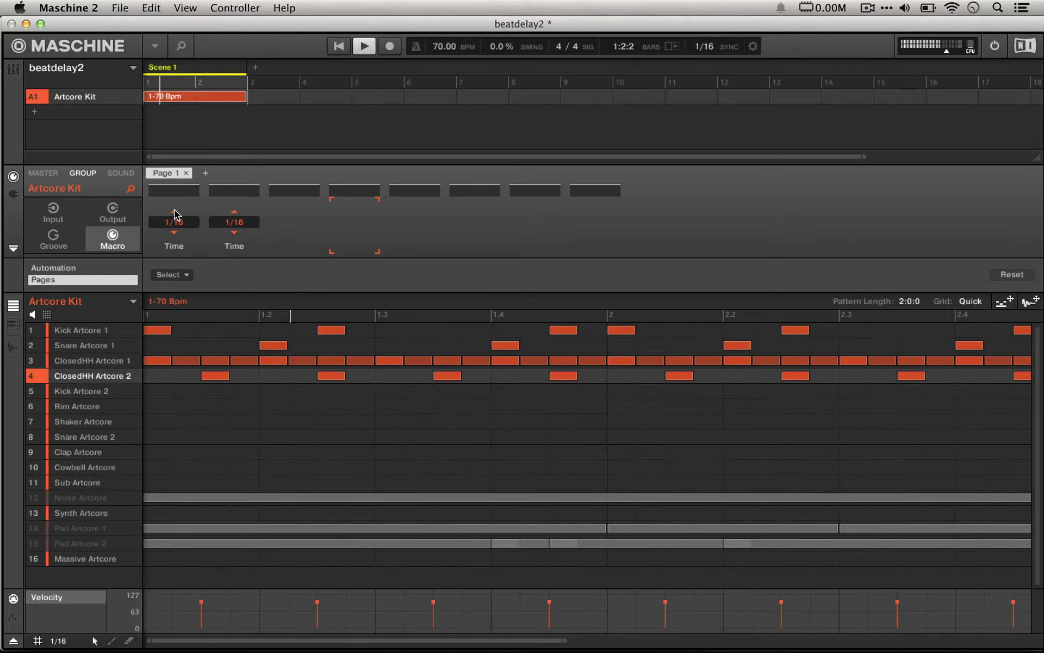
left_click(174, 210)
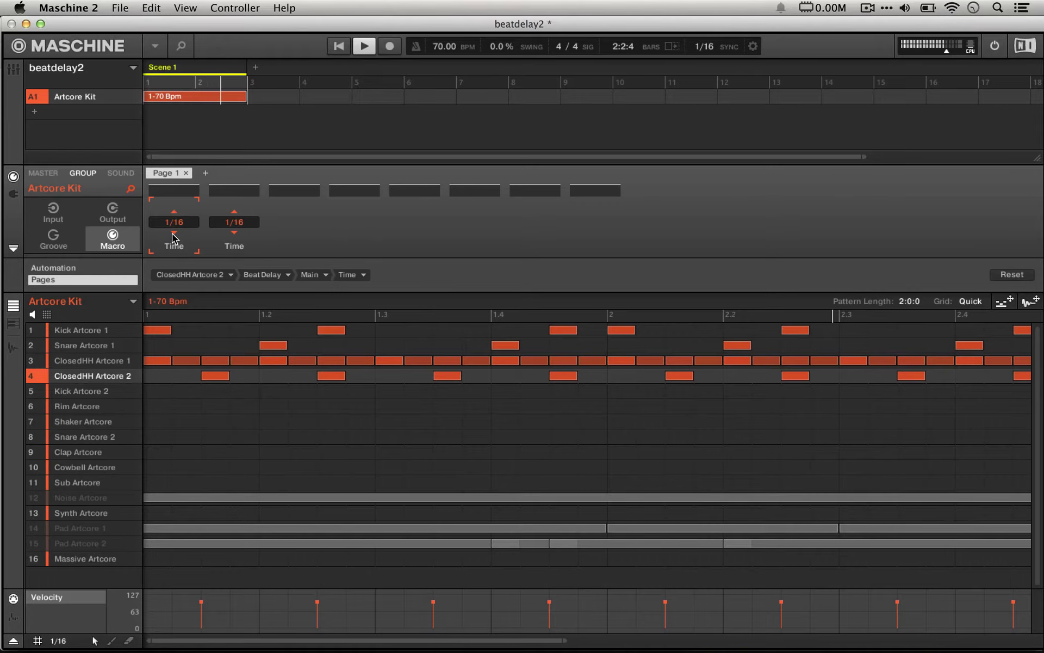
left_click(173, 233)
left_click(174, 234)
key("space")
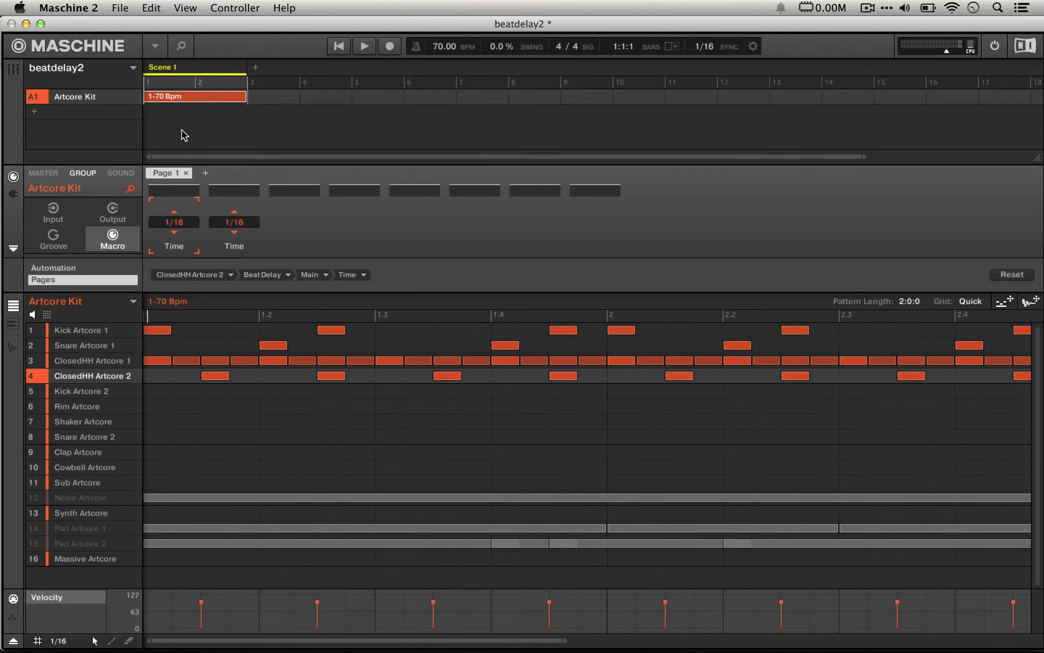
left_click(180, 210)
Select ClosedHH Artcore 1 in the sound list to display its note velocities.
left_click(84, 363)
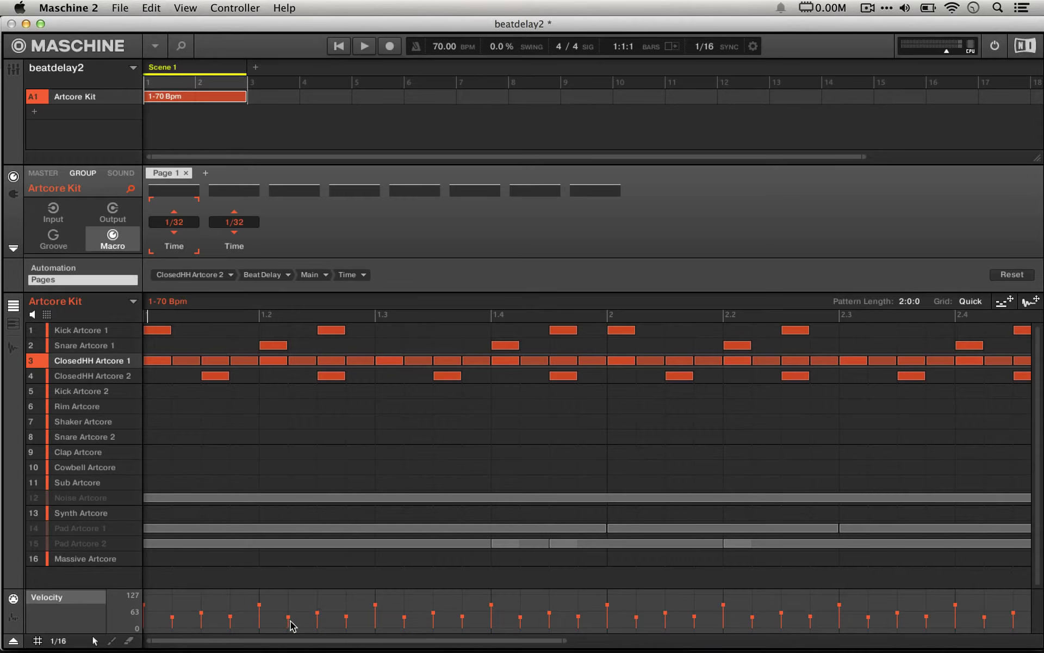
mouse_move(289, 618)
Solo ClosedHH Artcore 1, play it briefly, then unsolo it.
right_click(35, 362)
key("space")
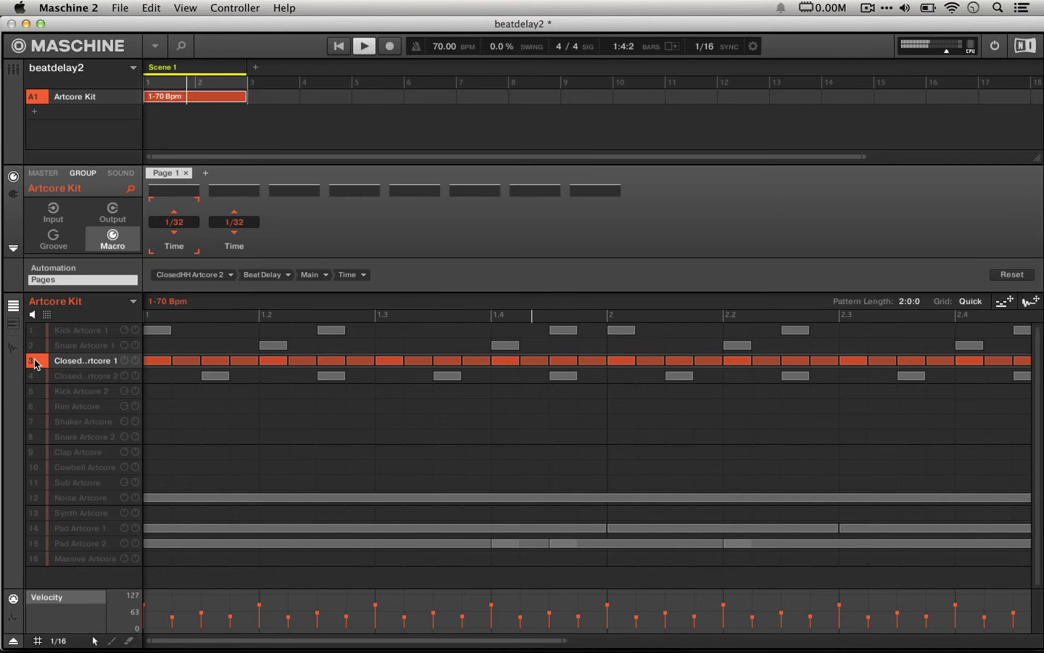
key("space")
right_click(35, 362)
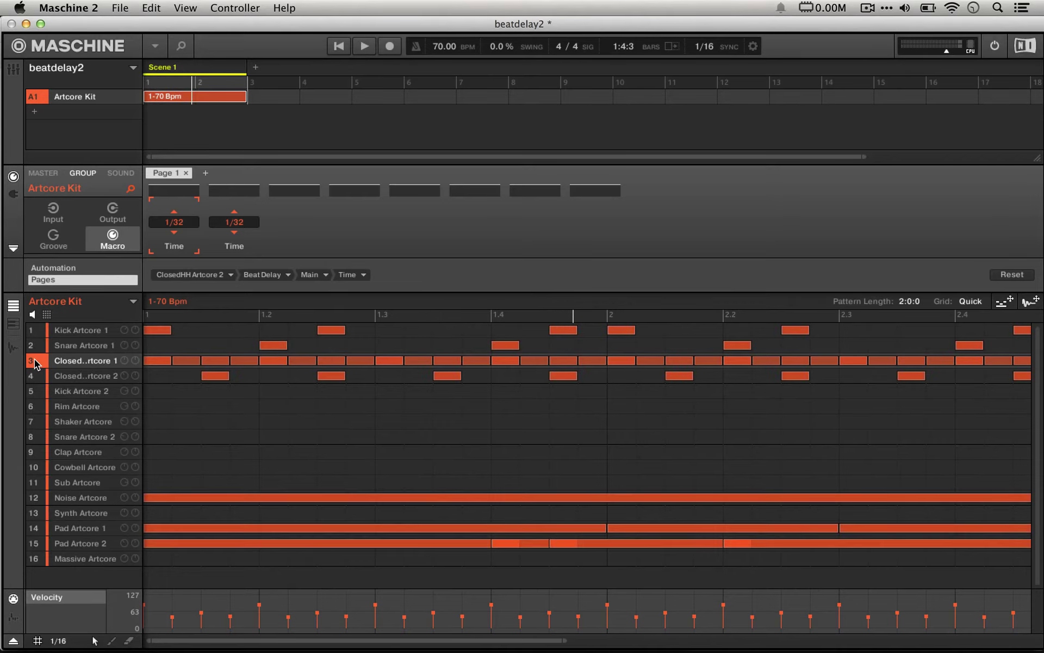
Mute Noise Artcore, Pad Artcore 1 and Pad Artcore 2 in slots 12, 14 and 15.
right_click(33, 498)
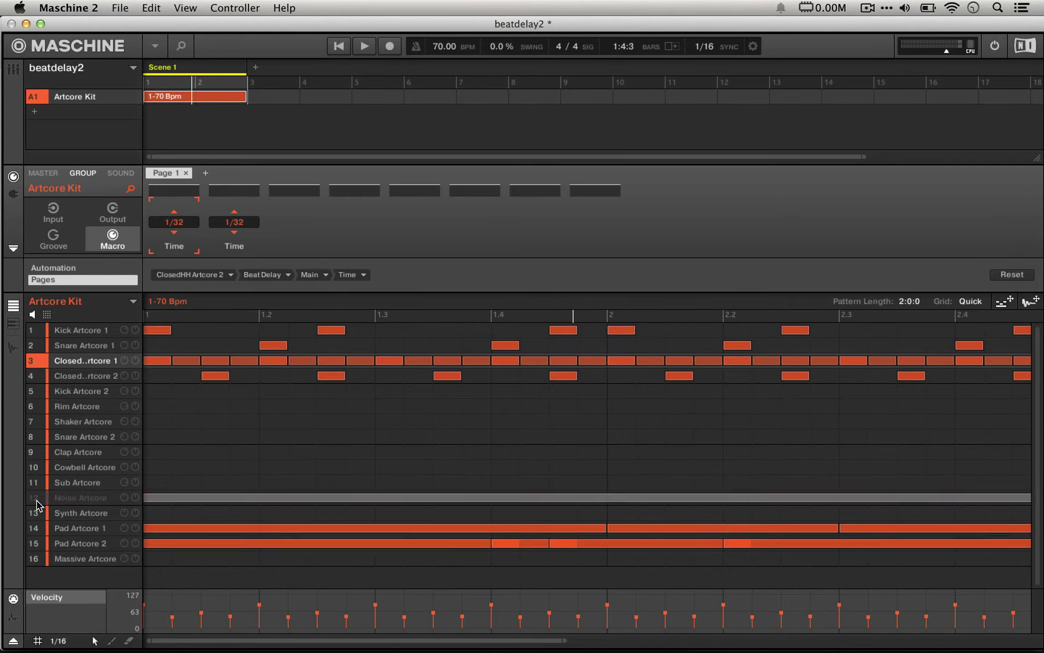
right_click(34, 532)
right_click(34, 543)
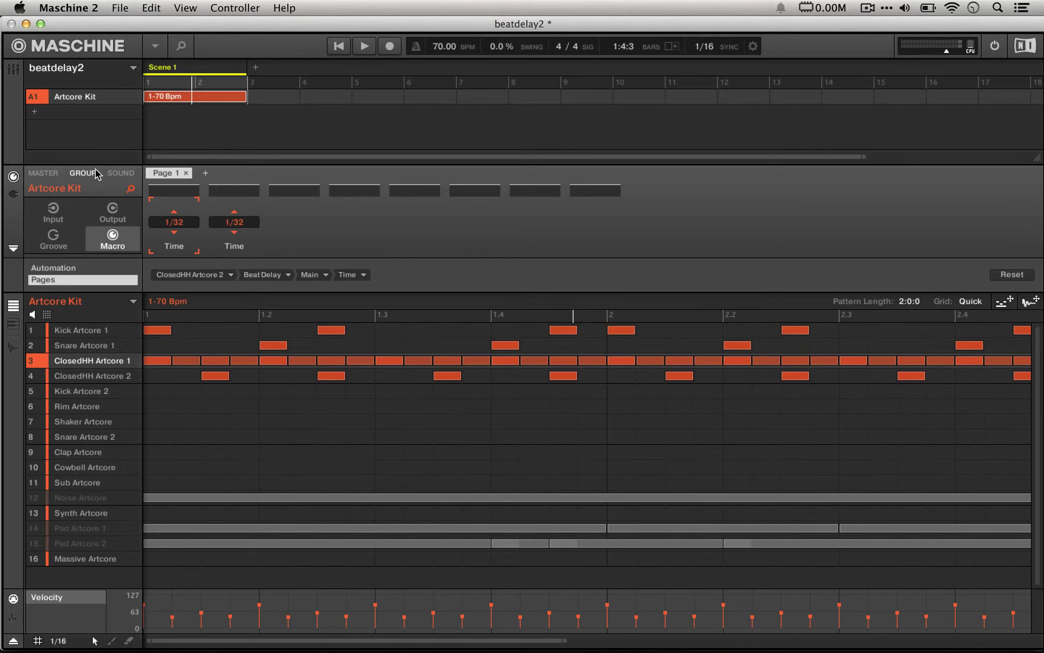
Set ClosedHH Artcore 2's Beat Delay time to 1/16, then select ClosedHH Artcore 1's Grain Delay.
left_click(13, 193)
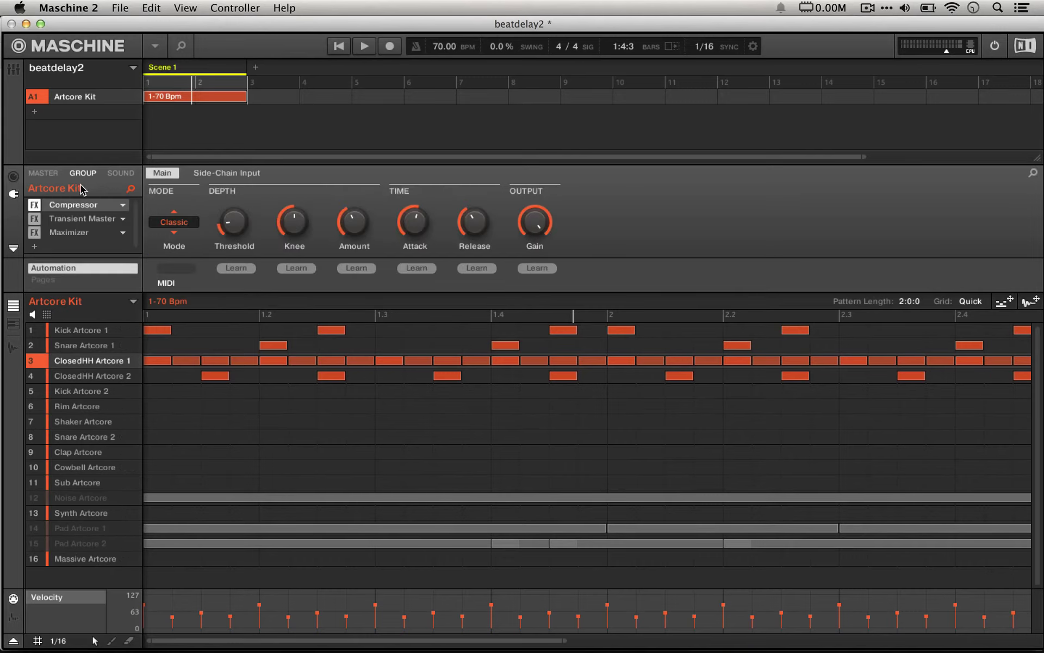
left_click(116, 173)
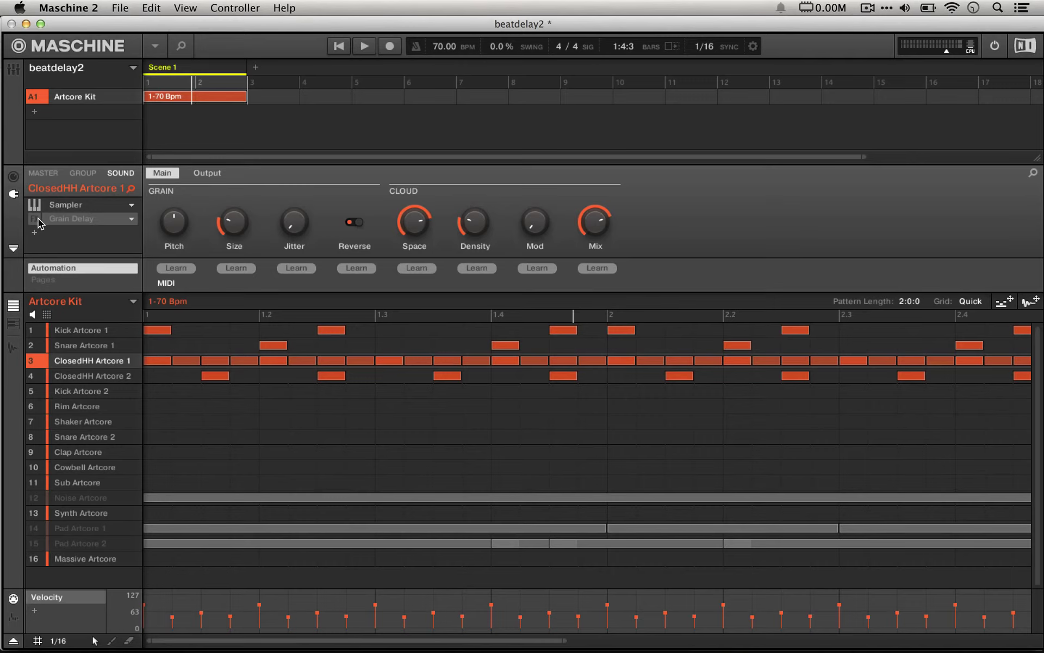
left_click(69, 377)
left_click(177, 233)
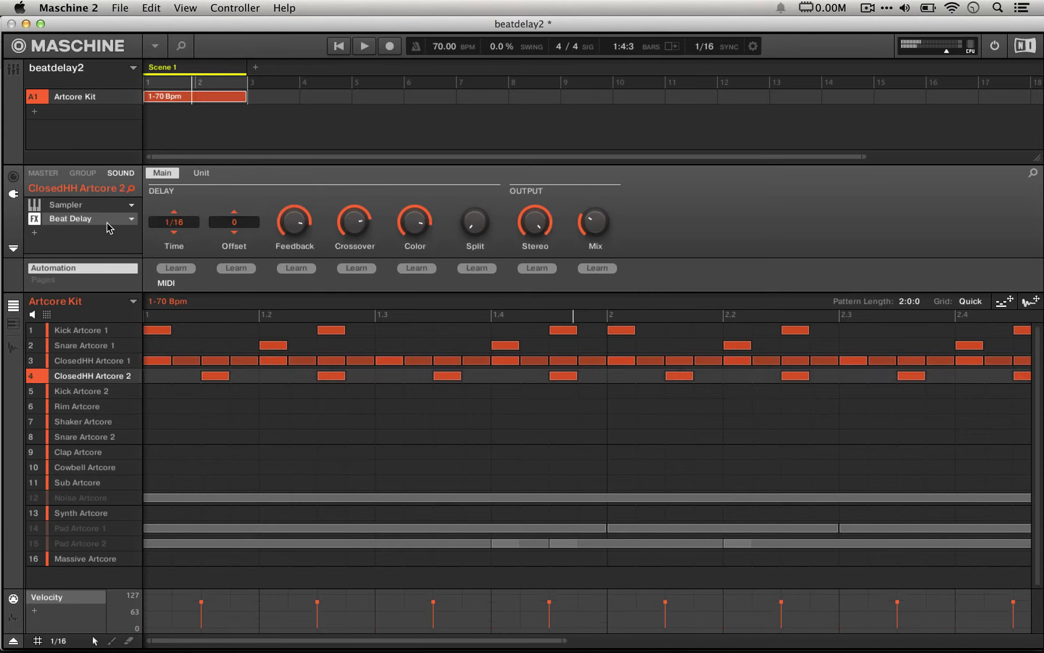
left_click(69, 360)
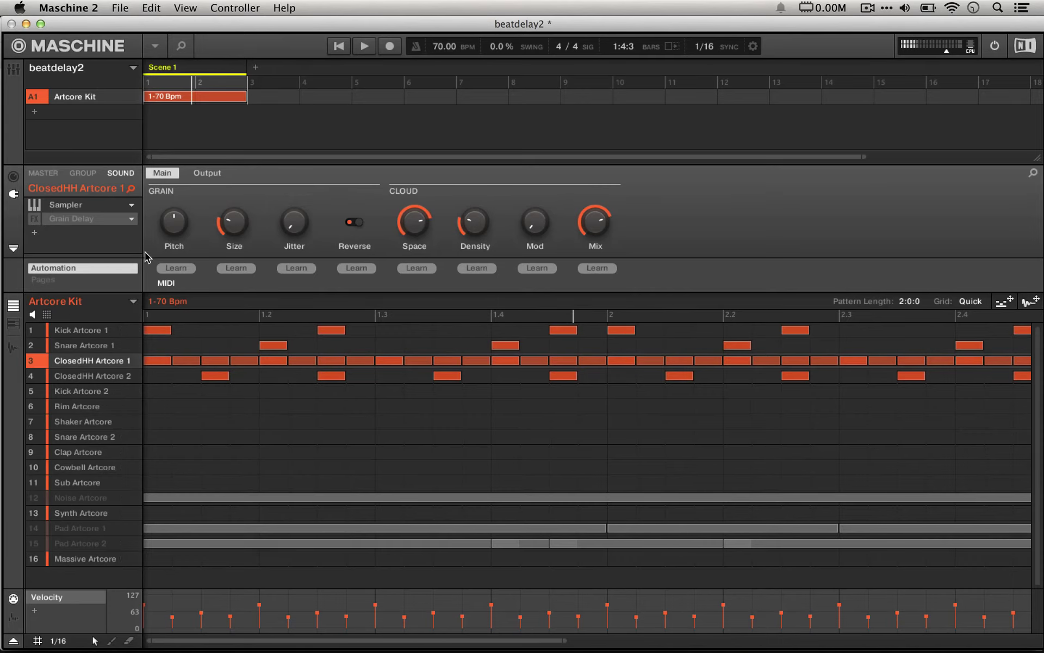
Enable ClosedHH Artcore 1's Grain Delay, raise its Pitch, and audition it in playback.
left_click(34, 218)
left_click_drag(175, 221, 175, 207)
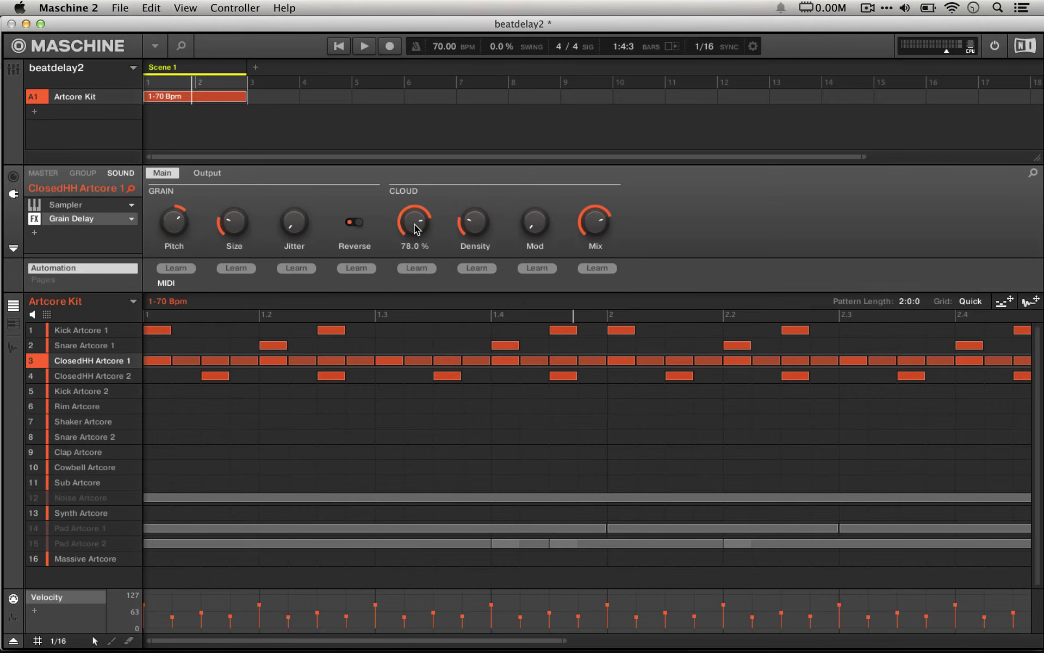
mouse_move(425, 219)
key("space")
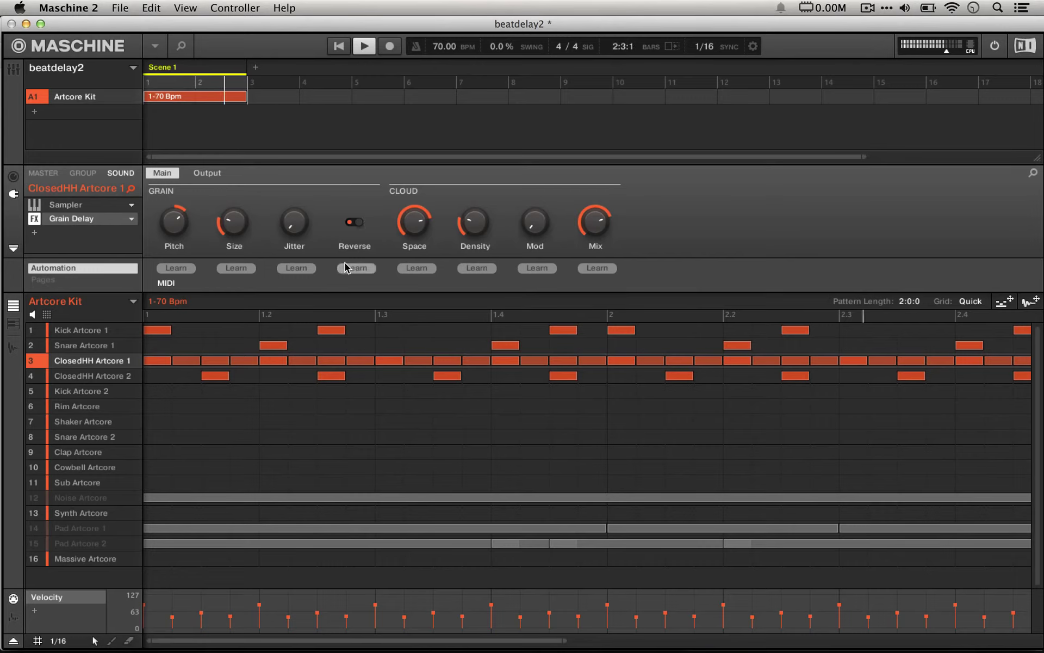
key("space")
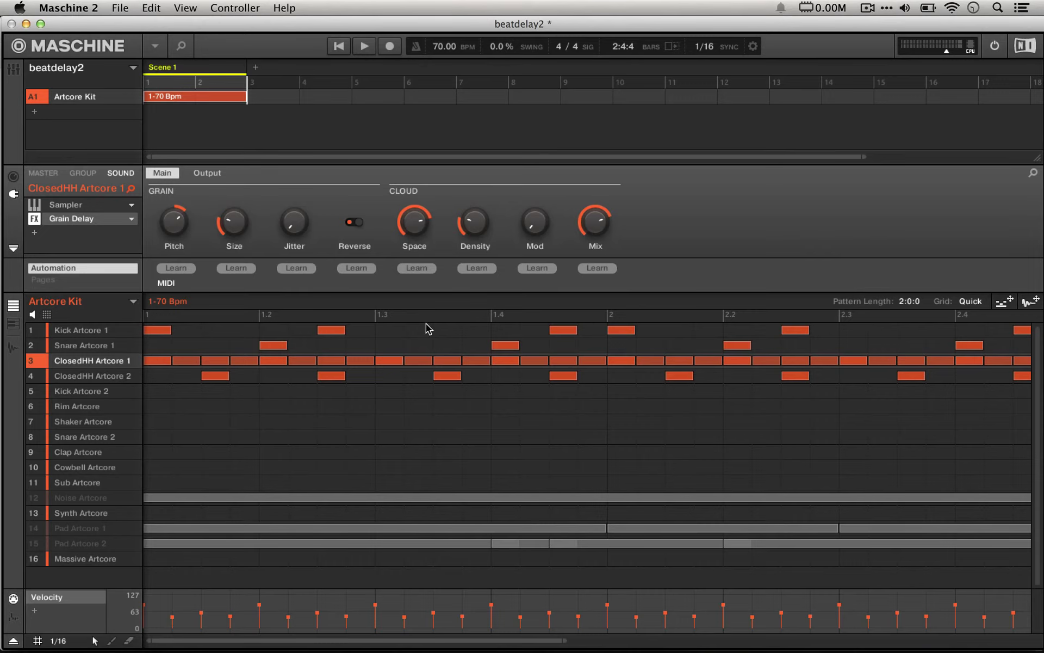
Unmute the Noise, Pad Artcore 1 and Pad Artcore 2 sounds and start playback.
left_click(42, 497)
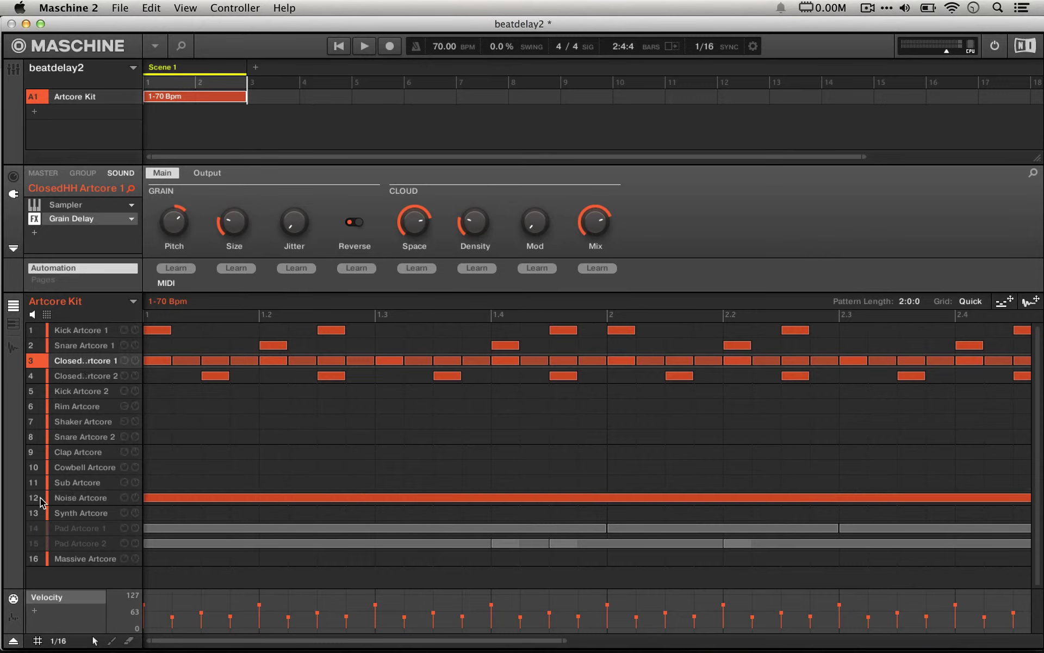
left_click(39, 530)
left_click(39, 544)
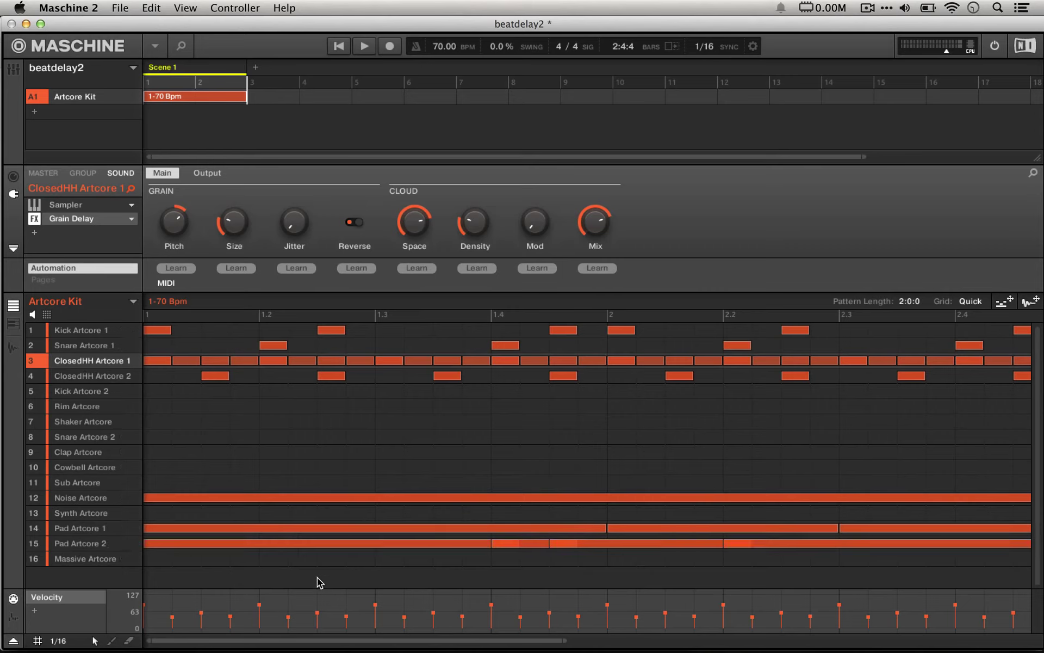
key("space")
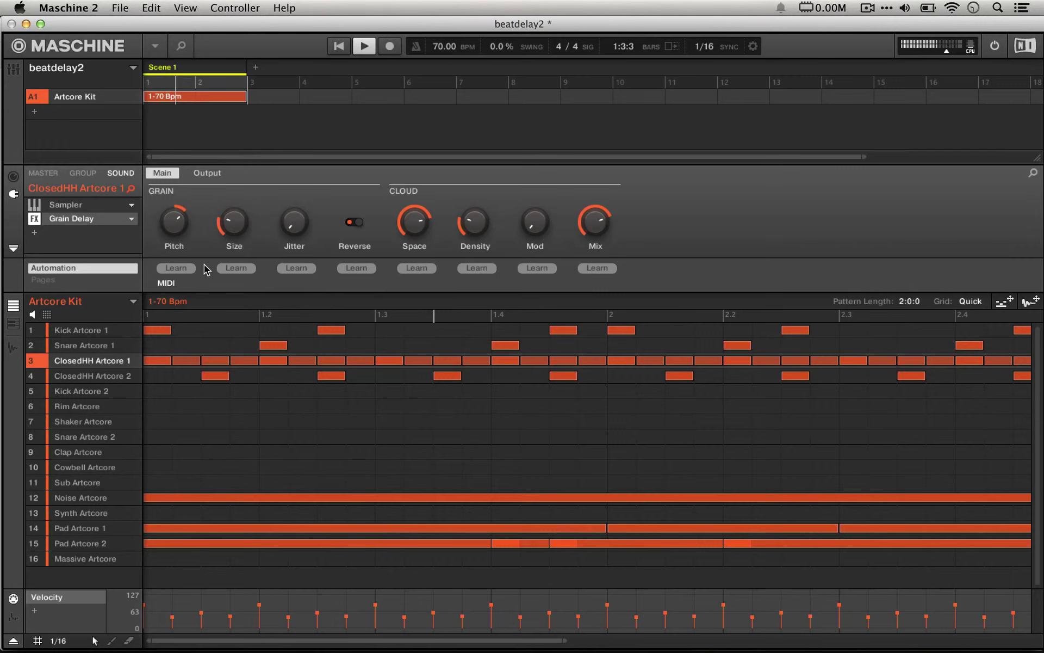
Set the hi-hat Grain Delay Pitch to 32.0 with Reverse left on.
left_click(174, 222)
left_click_drag(174, 221, 175, 250)
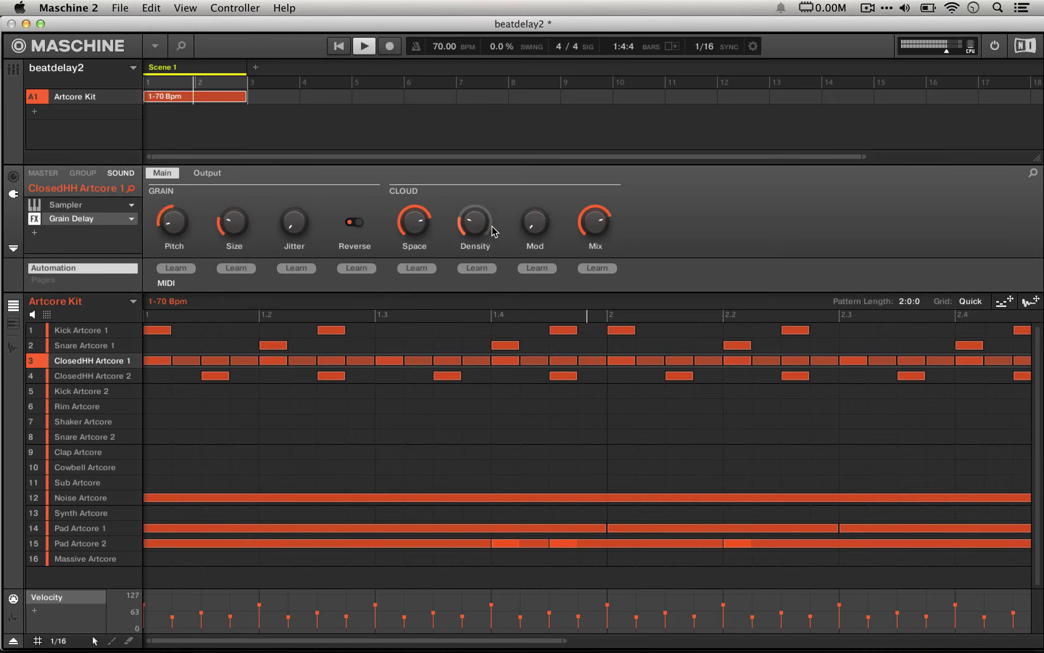
left_click(357, 222)
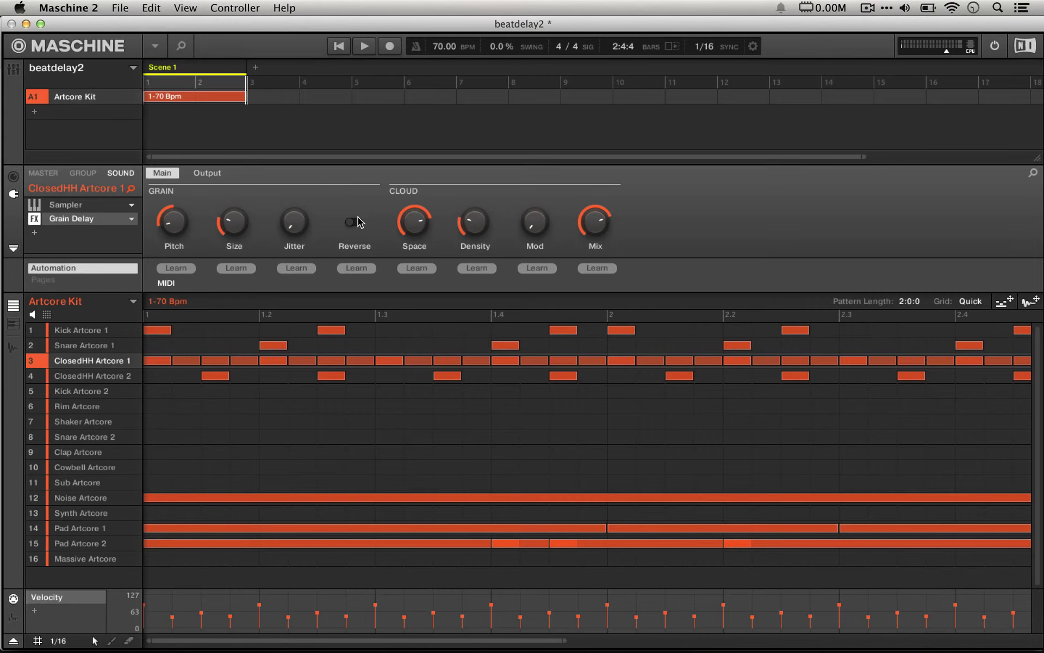
left_click_drag(582, 216, 582, 217)
left_click(358, 221)
left_click_drag(158, 226, 158, 207)
Retarget the Artcore Kit's second macro to ClosedHH Artcore 1 > Grain Delay > Main > Mix.
mouse_move(606, 238)
left_click(14, 176)
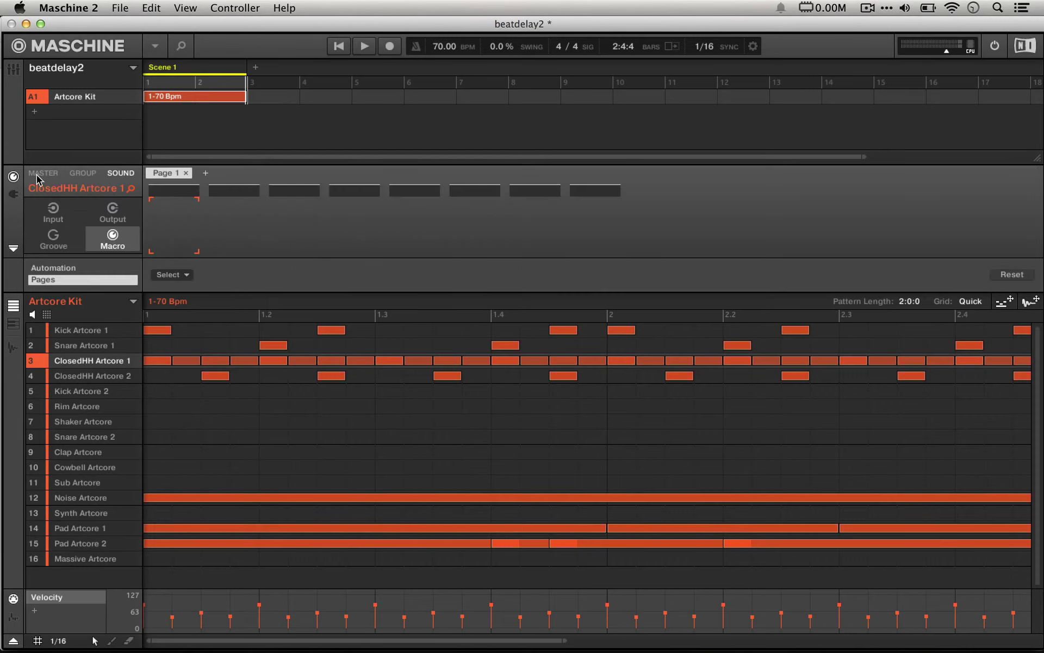
left_click(82, 173)
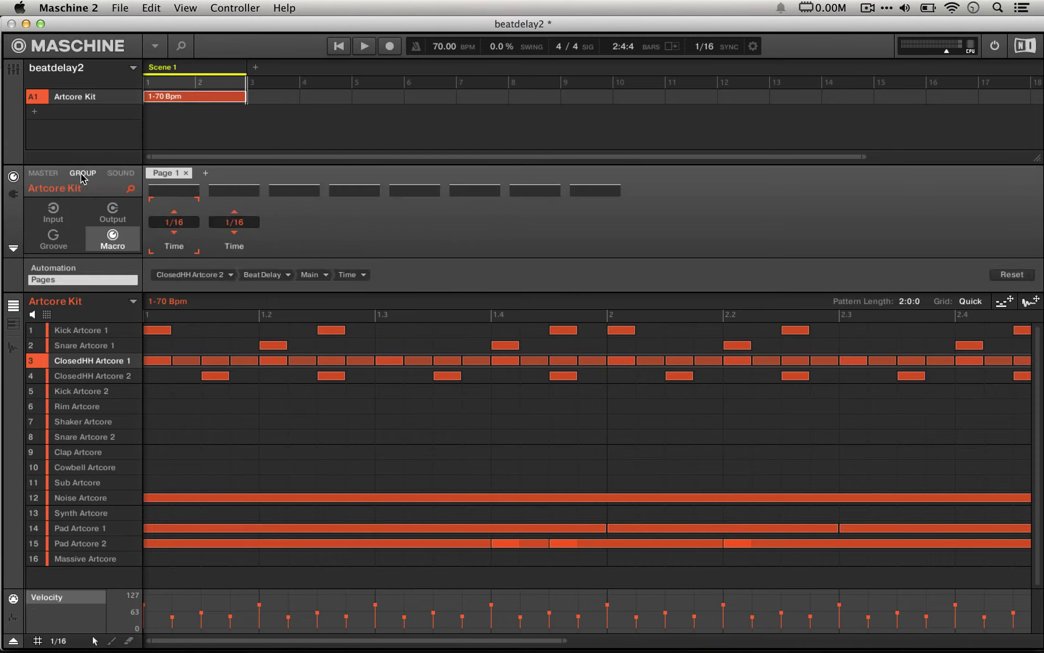
left_click(196, 274)
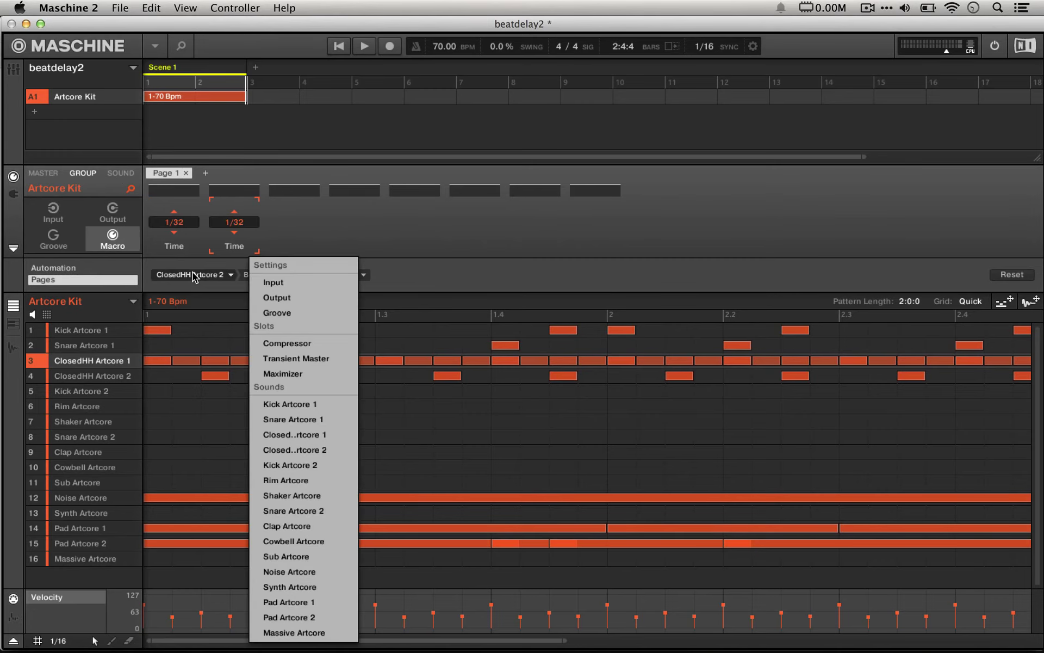
left_click(343, 436)
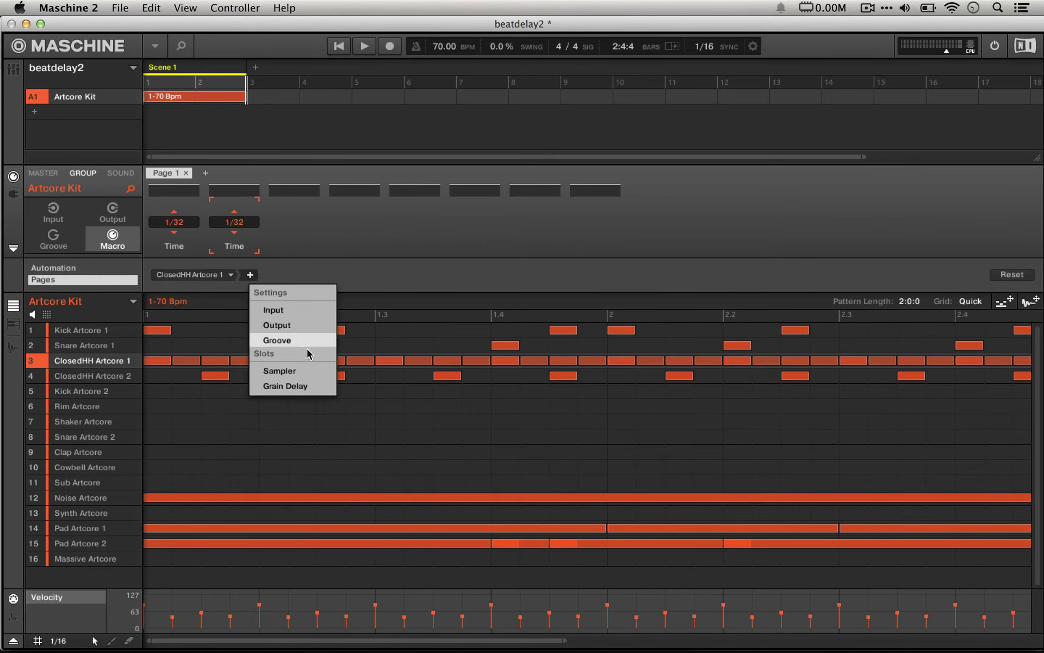
left_click(294, 386)
left_click(355, 311)
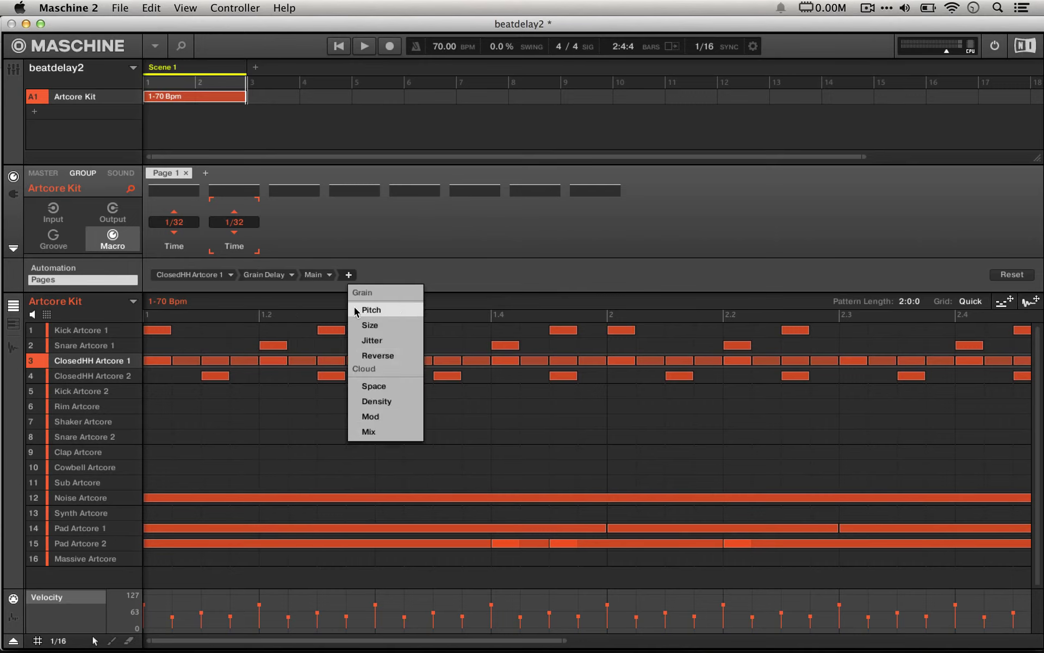
left_click(393, 433)
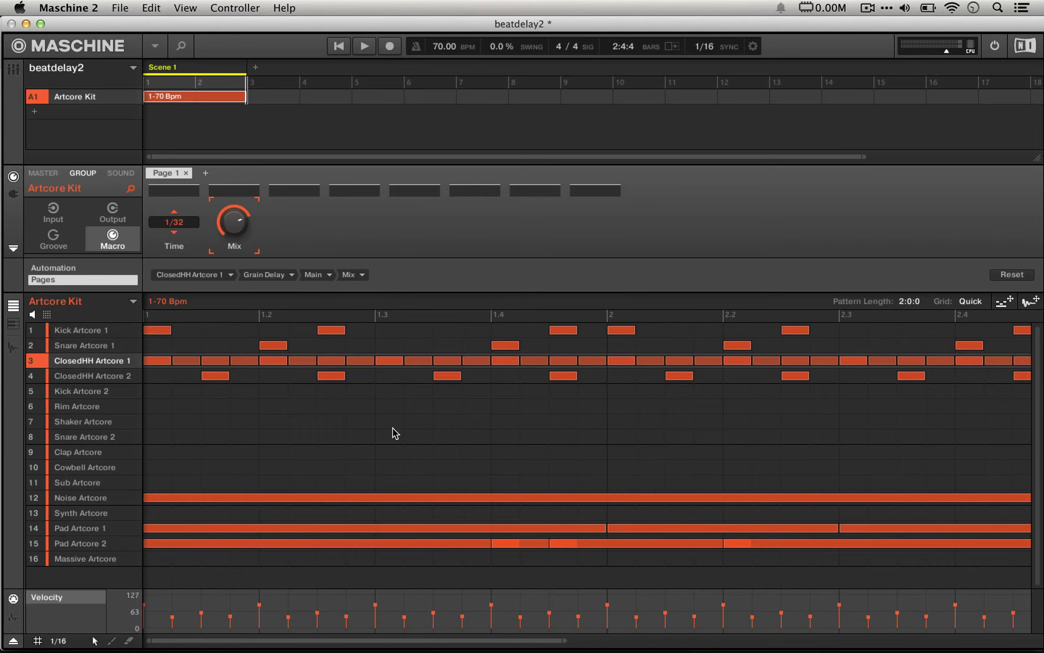
While the pattern plays, set the Time macro to 1/16 and bring Grain Delay Mix to about 20%.
key("space")
left_click_drag(220, 239, 246, 226)
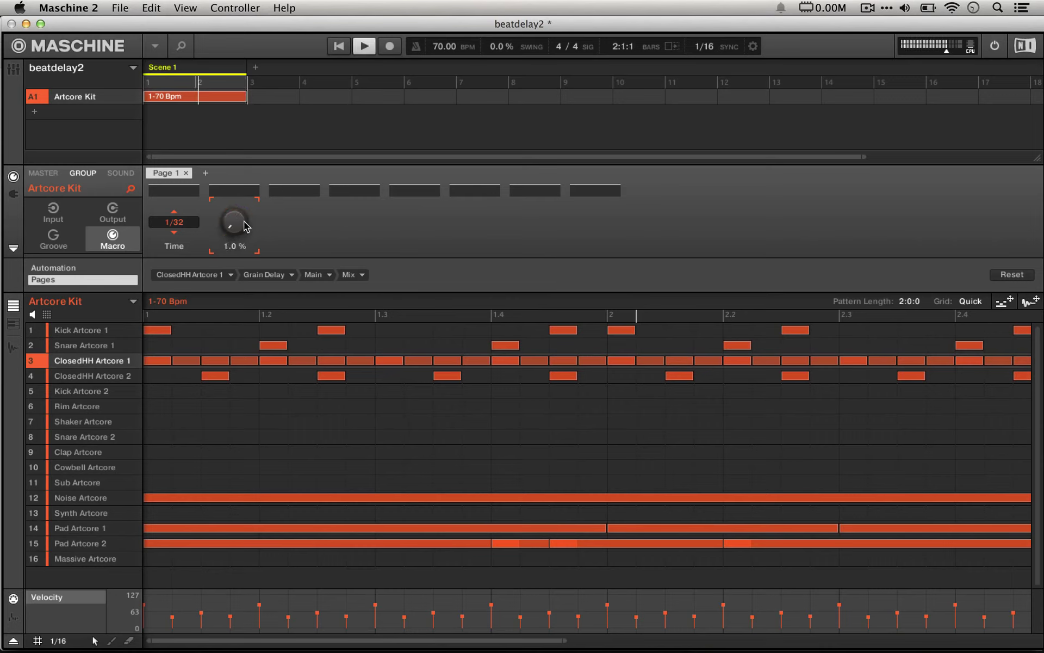
left_click(176, 213)
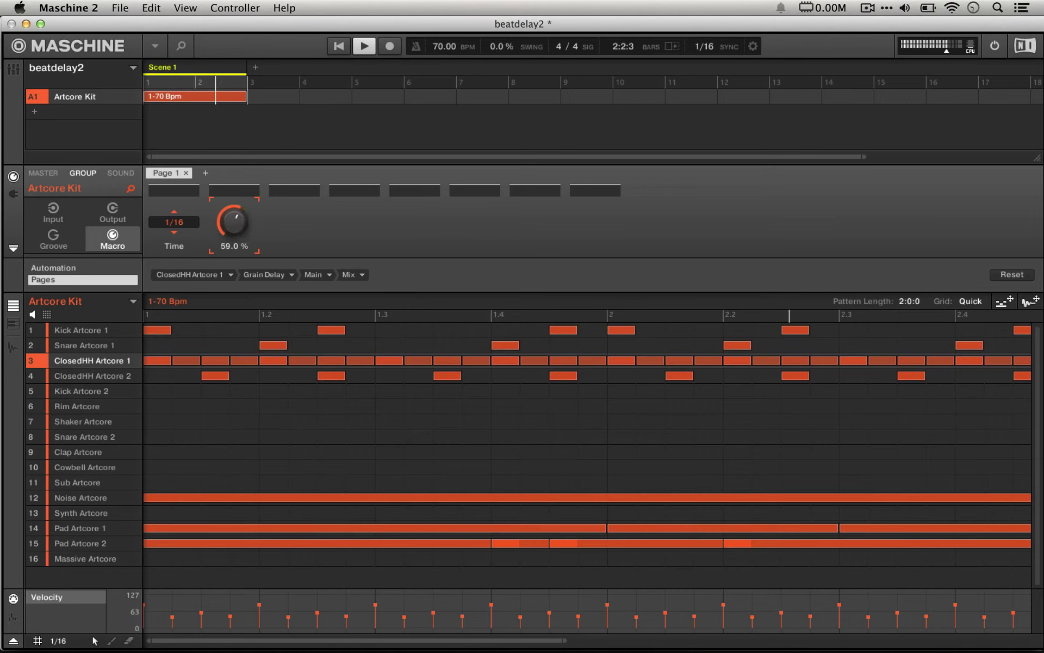
key("space")
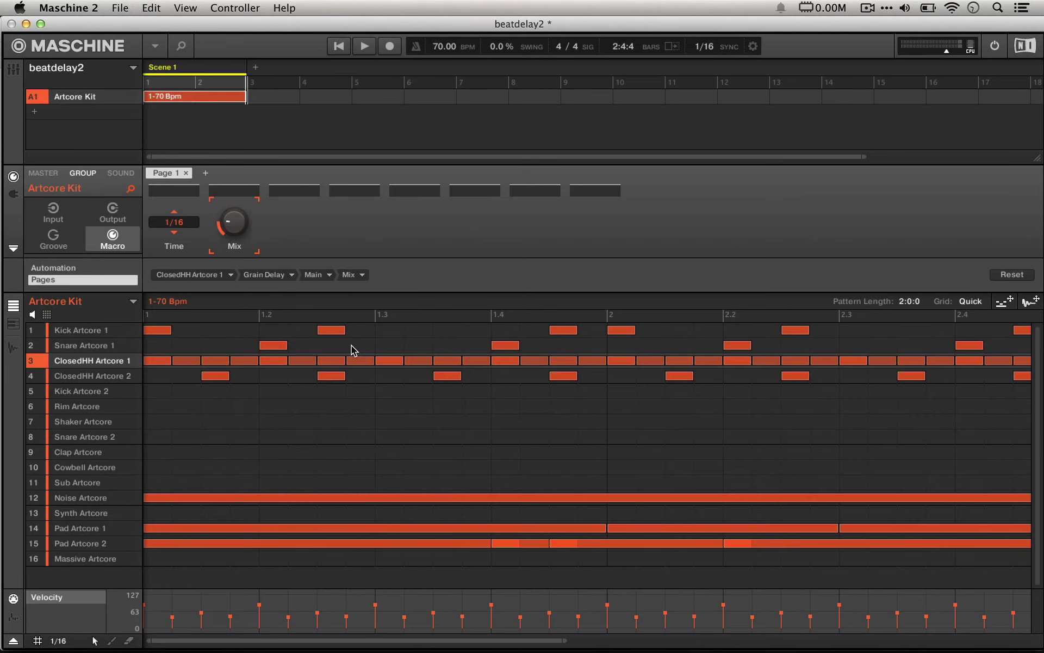
mouse_move(143, 363)
mouse_move(84, 381)
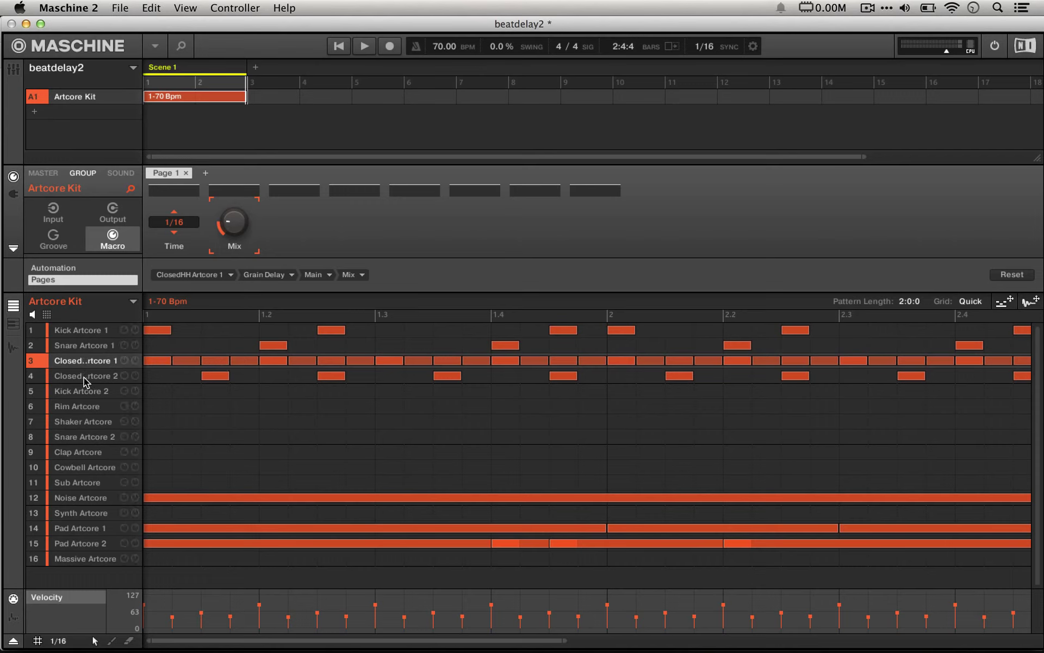
Select ClosedHH Artcore 2 and rearrange its early hits into a steady run of hi-hat notes.
left_click(213, 376)
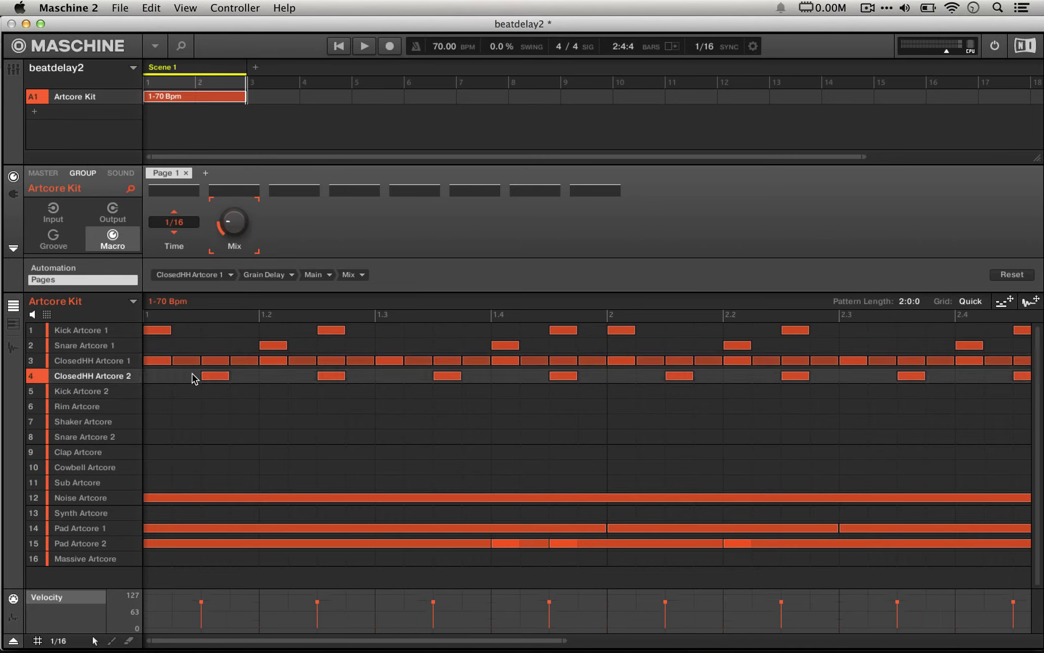
left_click(192, 376)
left_click(221, 375)
left_click(247, 375)
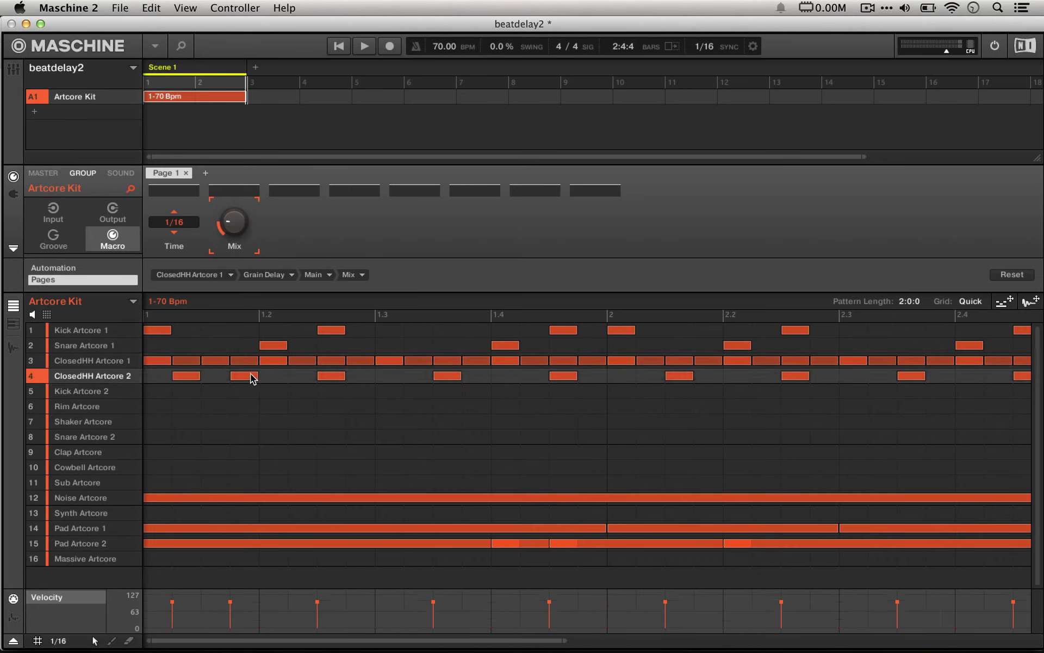
left_click(324, 376)
left_click(308, 375)
left_click(356, 376)
left_click(449, 378)
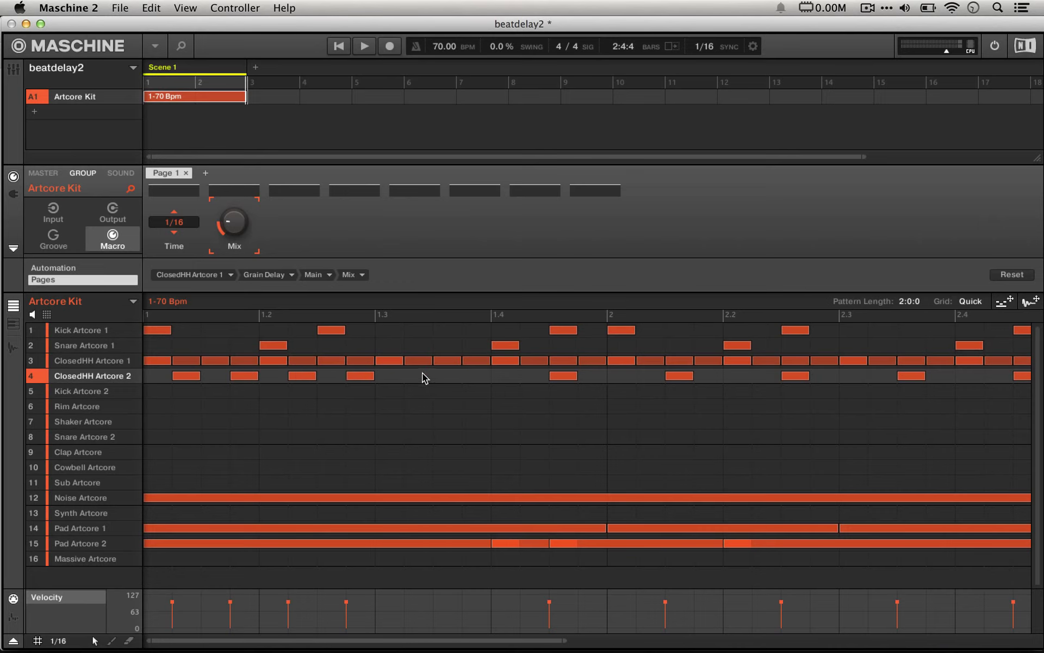
left_click(422, 375)
left_click(481, 377)
left_click(569, 376)
left_click(540, 375)
Shift the later ClosedHH Artcore 2 hits in bar 2 and near the pattern end for a sparser ending.
left_click(682, 378)
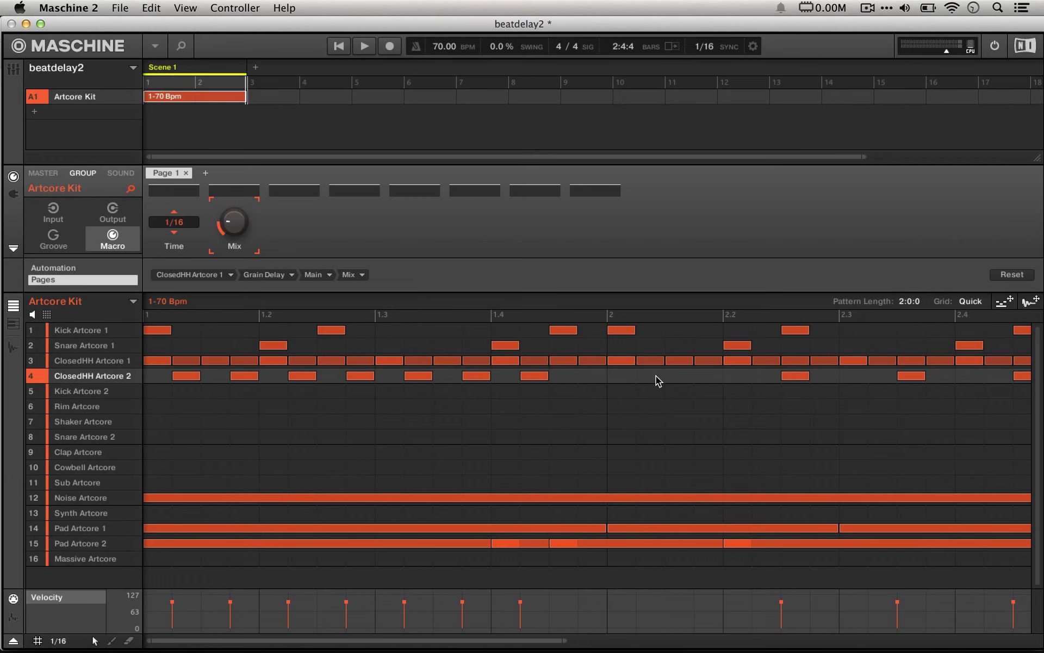
left_click(656, 376)
left_click(788, 375)
left_click(826, 375)
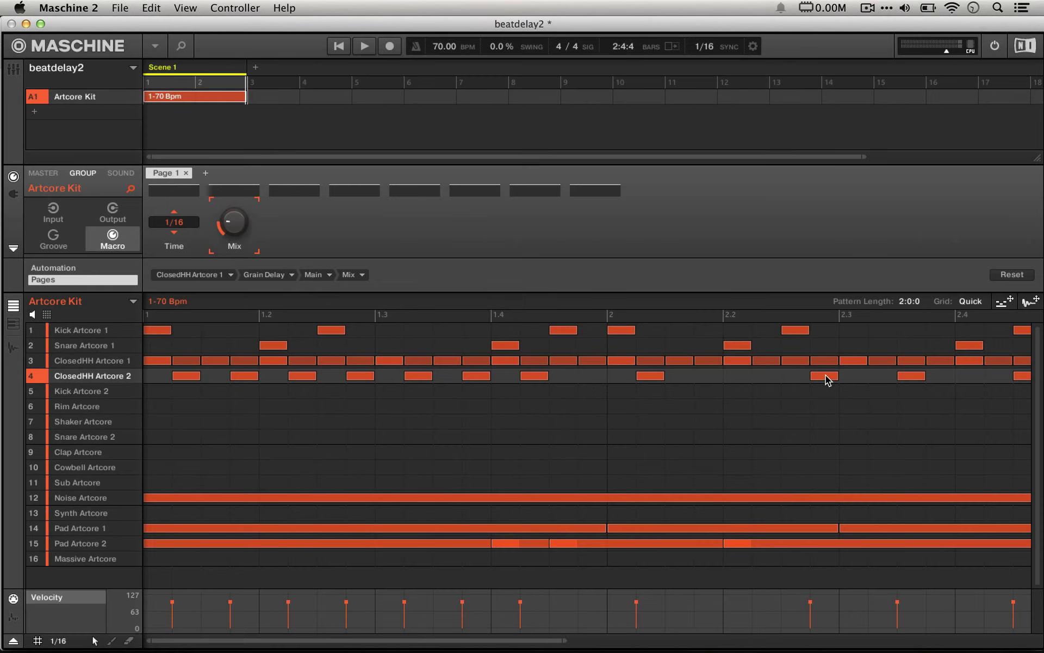
scroll(826, 374, "right", 1)
left_click(903, 376)
left_click(934, 375)
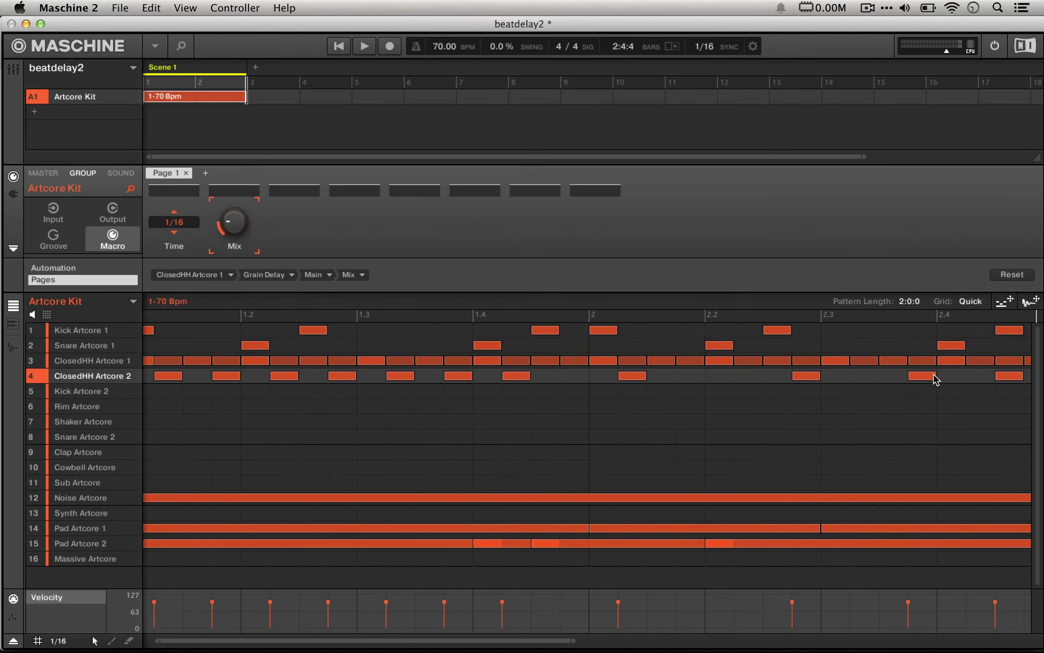
left_click(1013, 376)
left_click(984, 377)
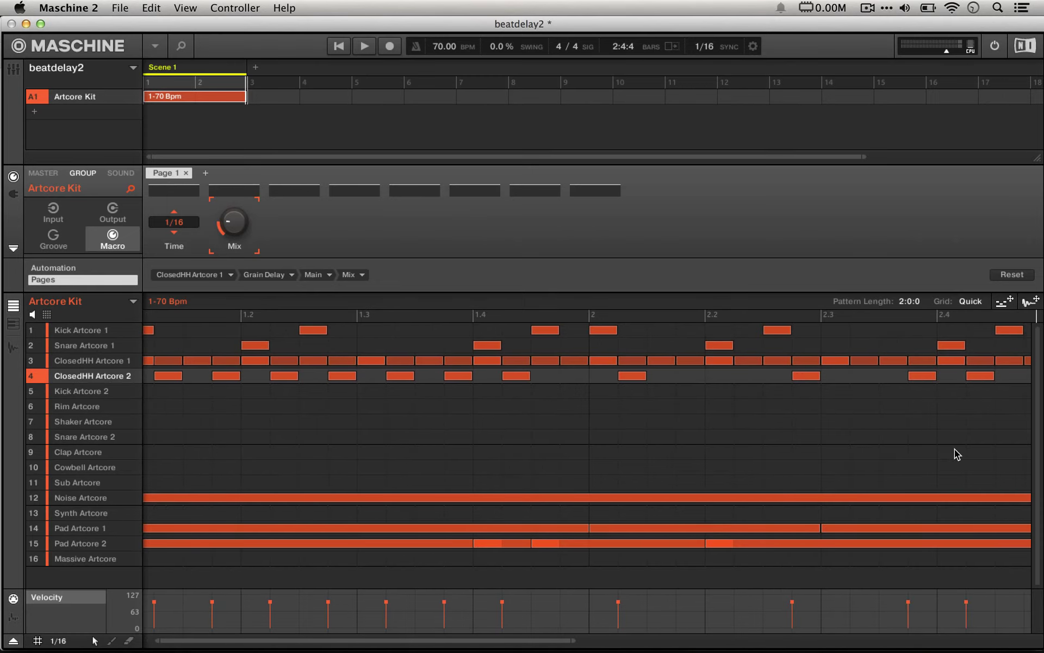
scroll(954, 450, "left", 1)
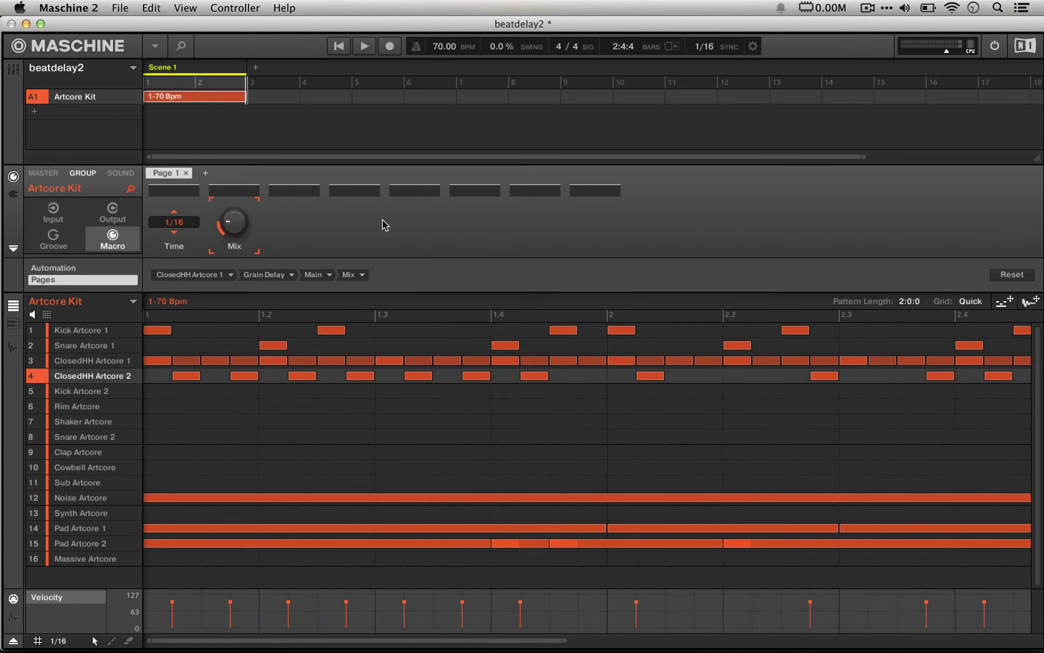
key("space")
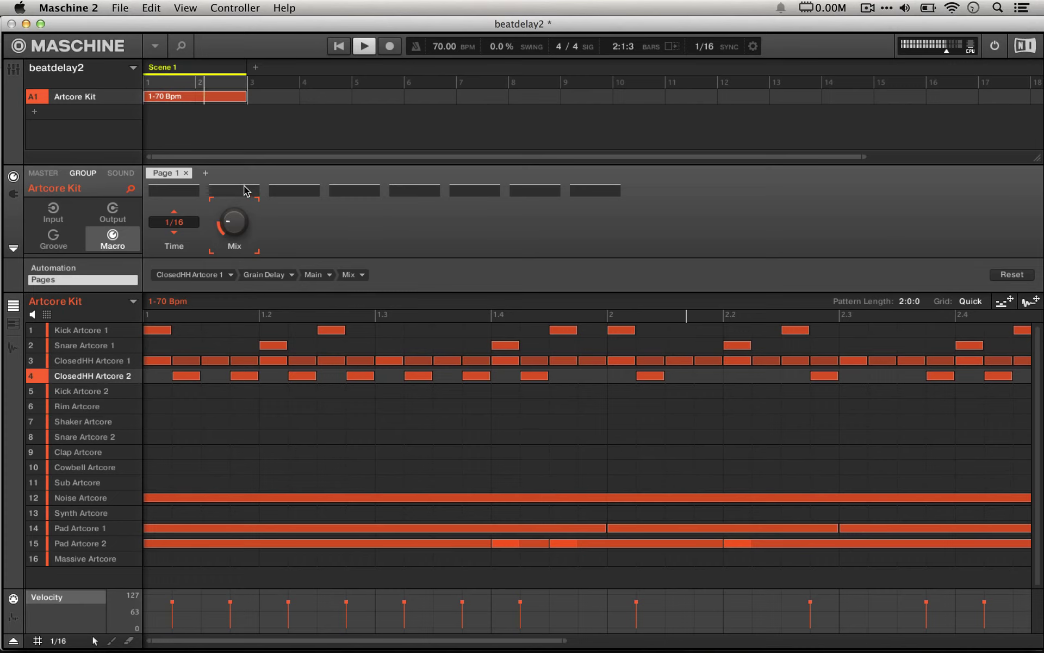
left_click(174, 222)
left_click_drag(176, 217, 176, 222)
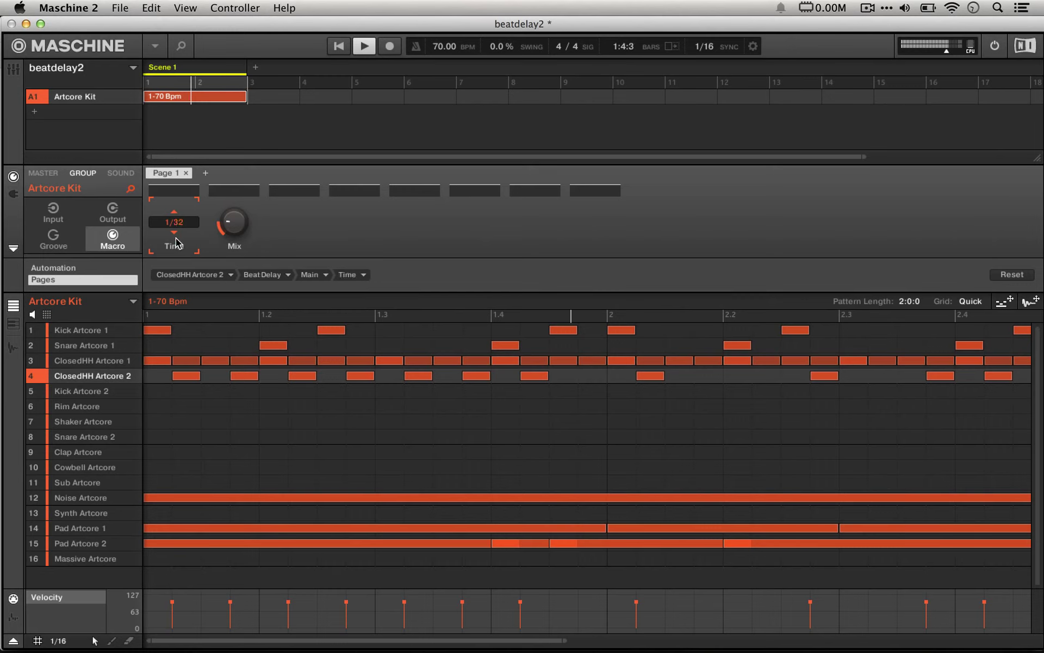
left_click(174, 235)
key("space")
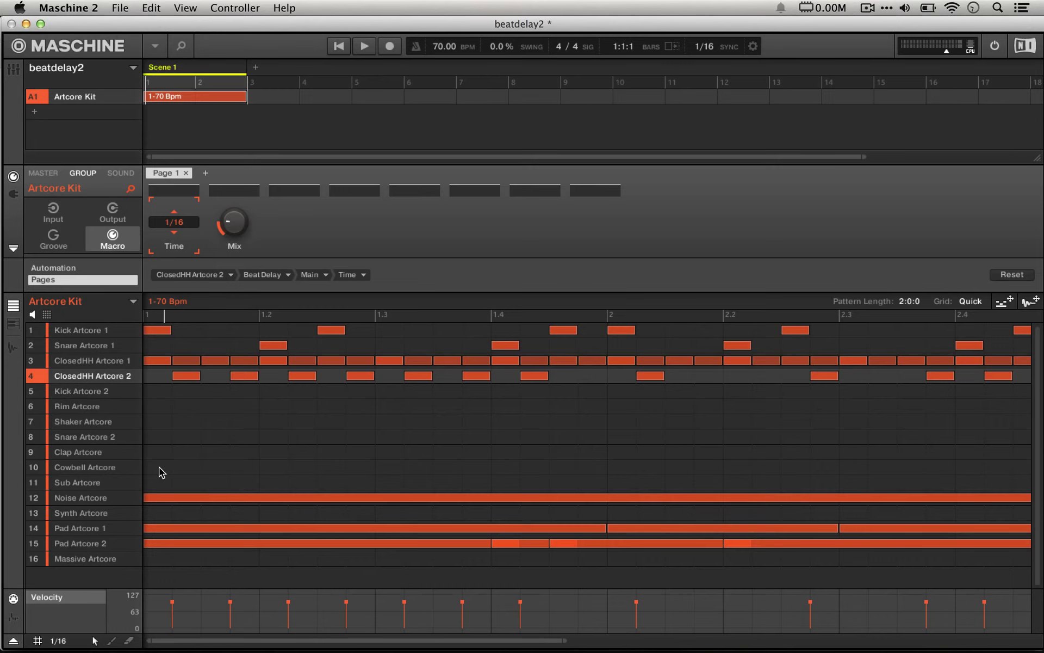
Move the ClosedHH Artcore 2 note just after bar 2 one grid step later.
scroll(268, 418, "right", 1)
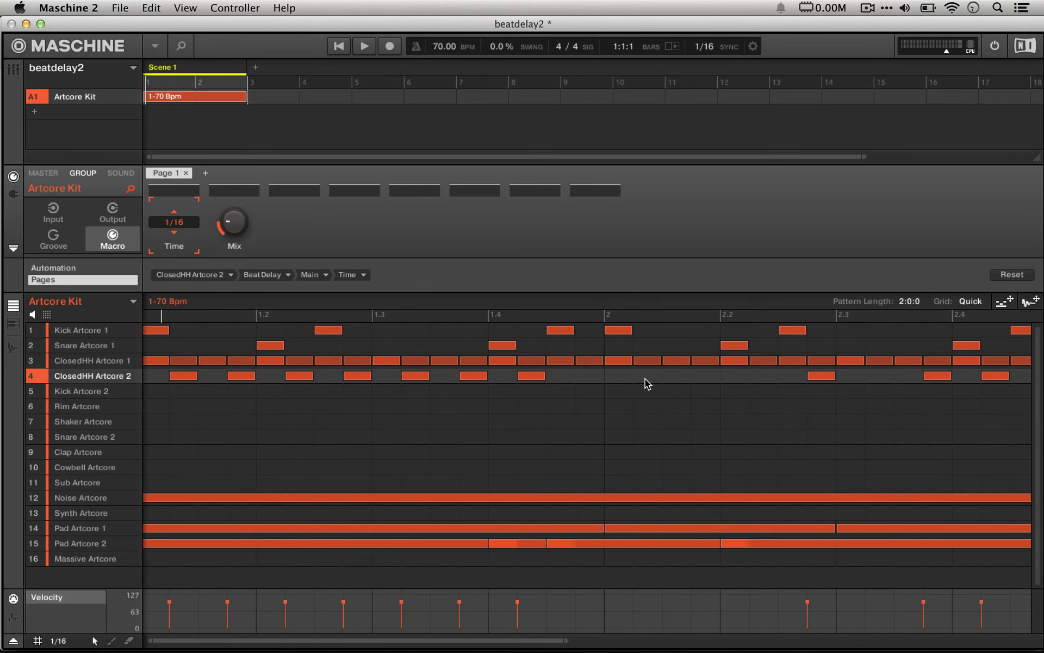
left_click_drag(645, 378, 676, 378)
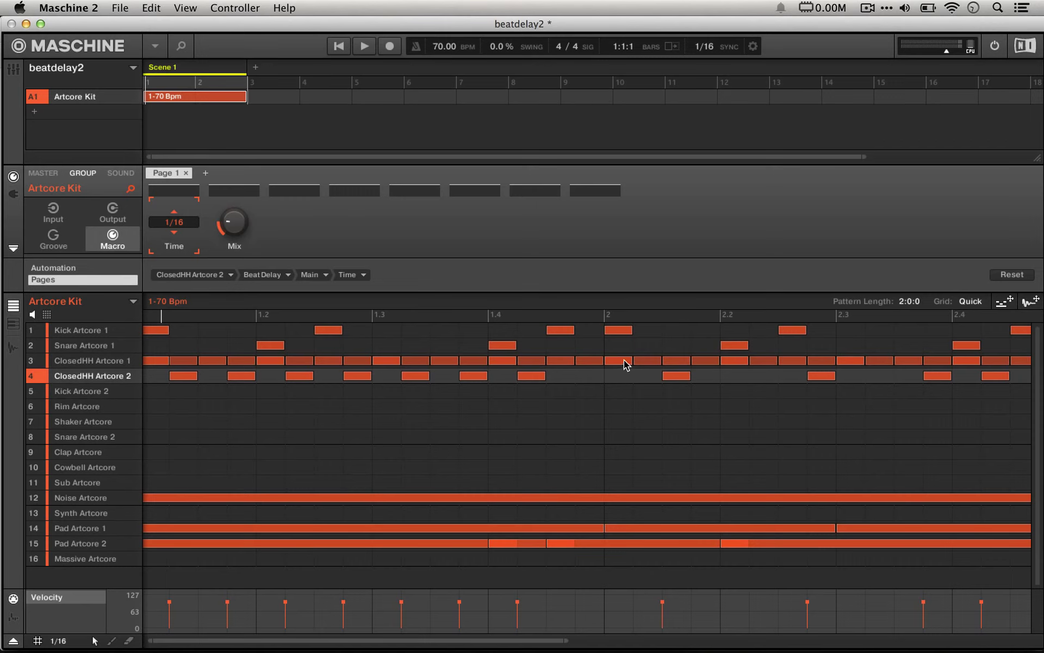